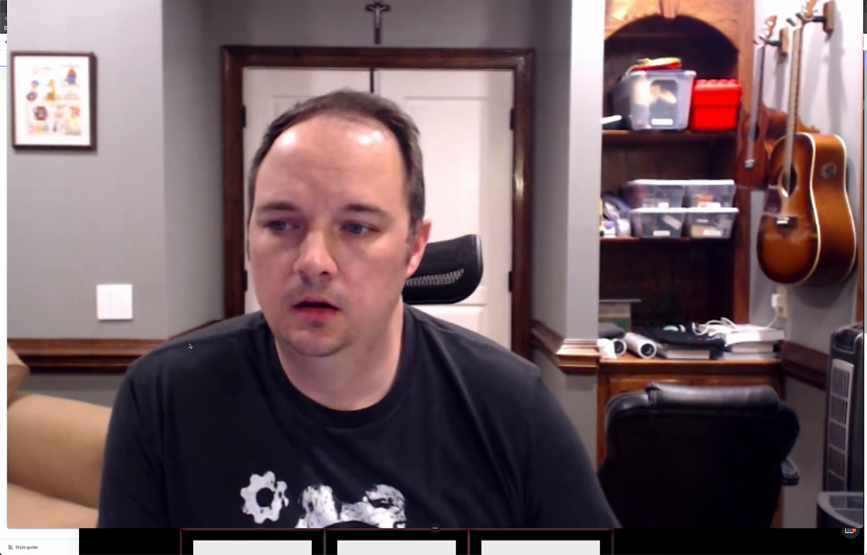
mouse_move(434, 528)
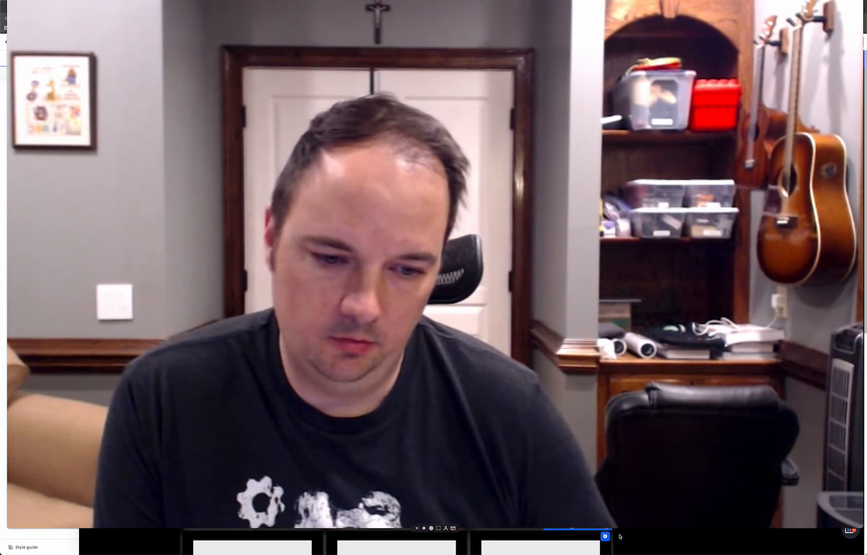
left_click(432, 529)
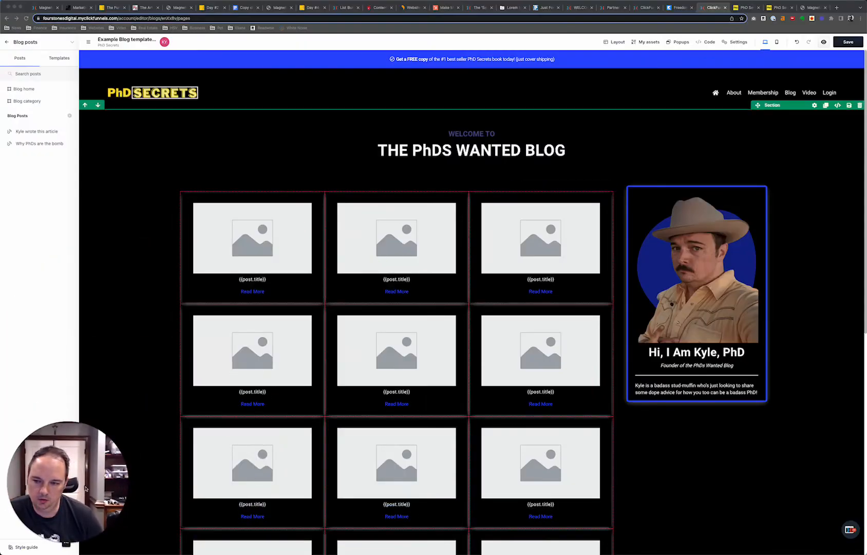
left_click_drag(85, 490, 110, 247)
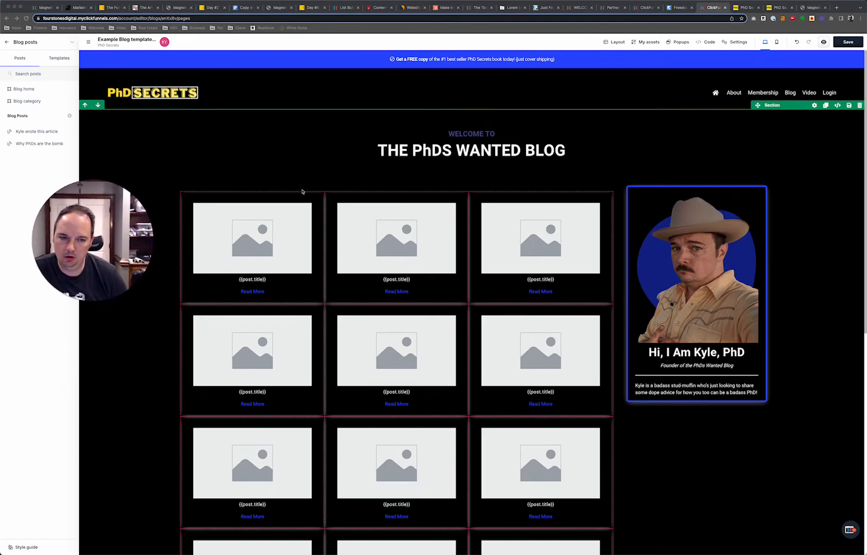
left_click(333, 166)
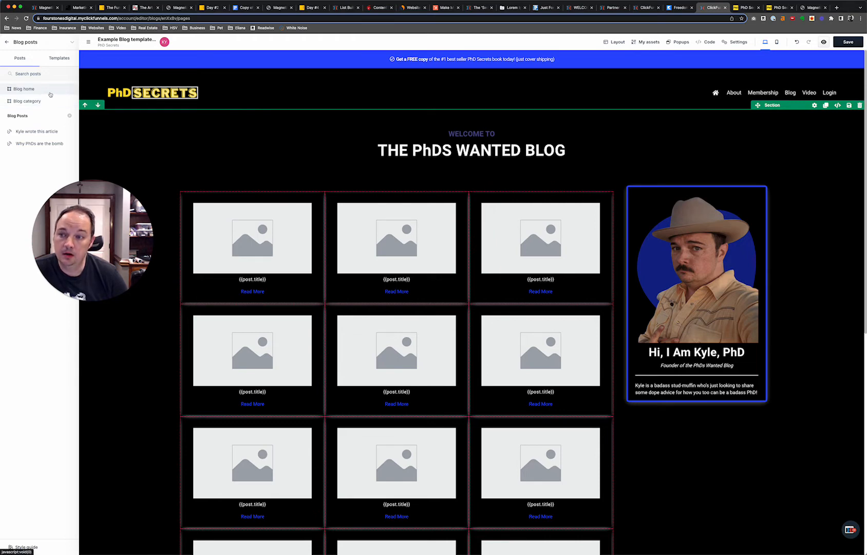
Step: Save the blog home template changes and exit the editor to the Primary Blog post list
left_click(6, 42)
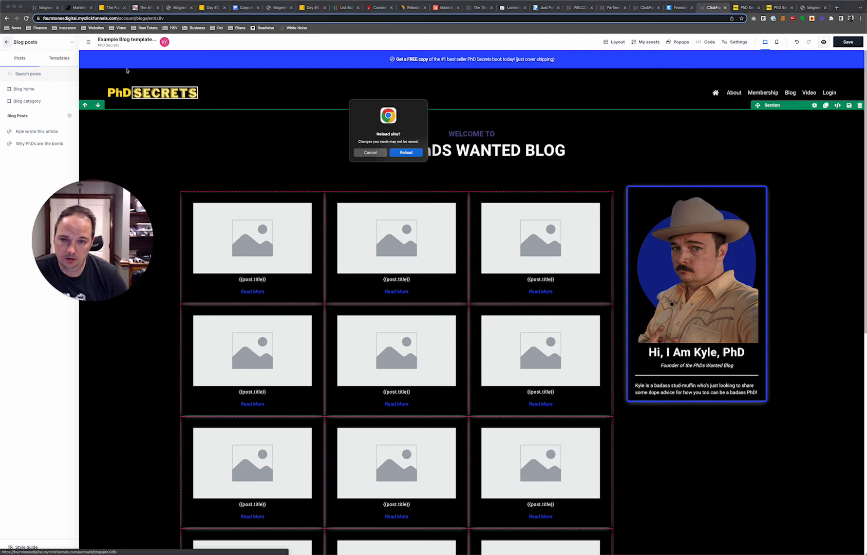
left_click(371, 153)
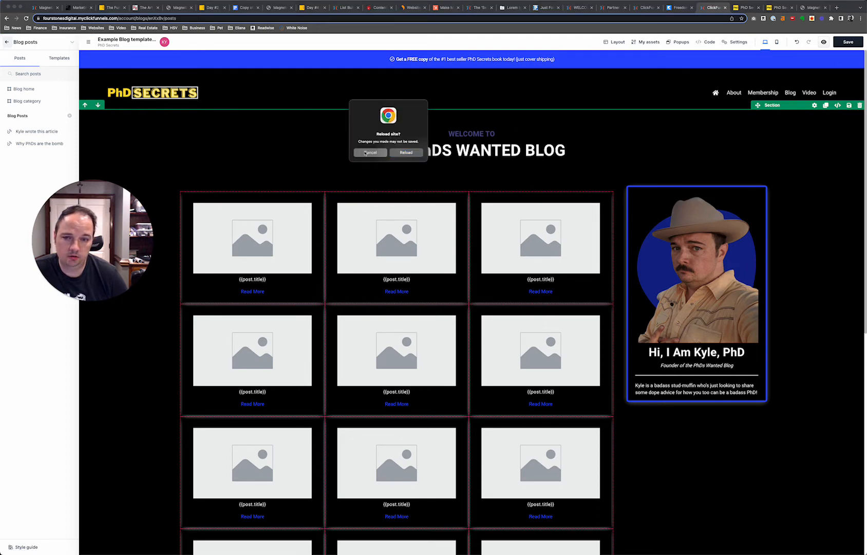
left_click(370, 152)
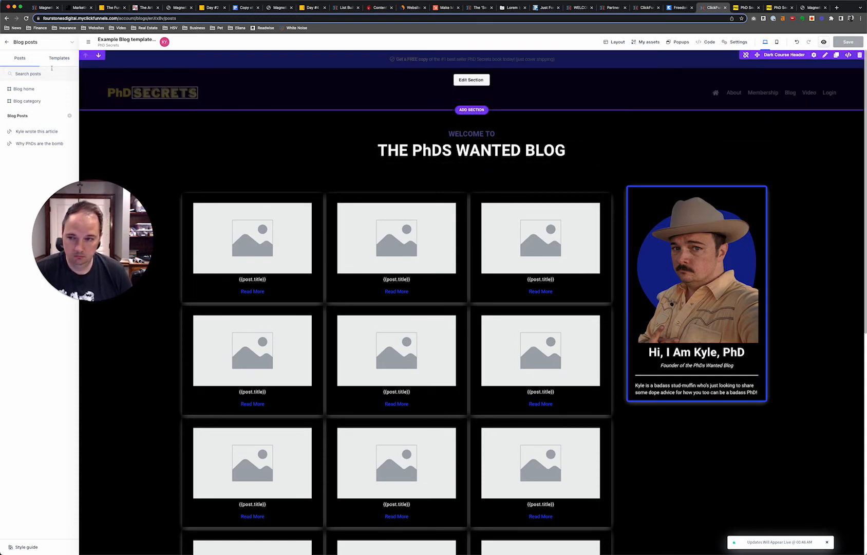
left_click(8, 43)
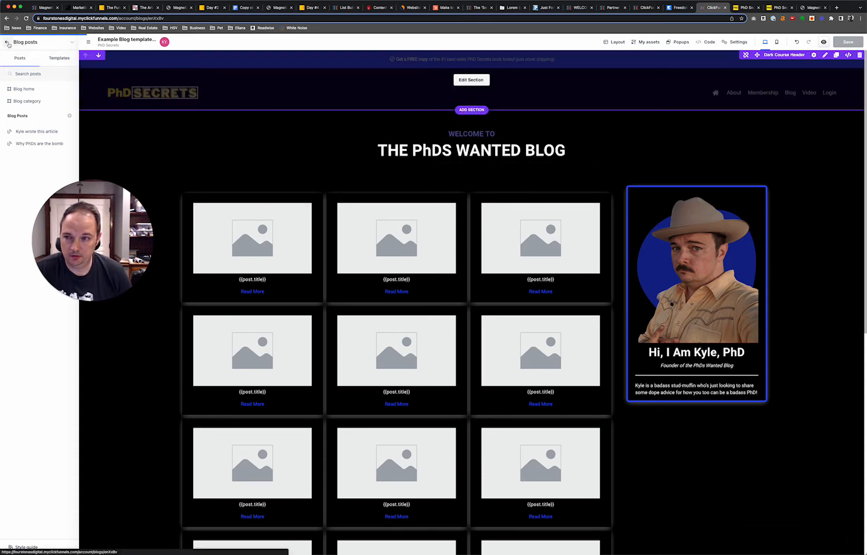
left_click(6, 45)
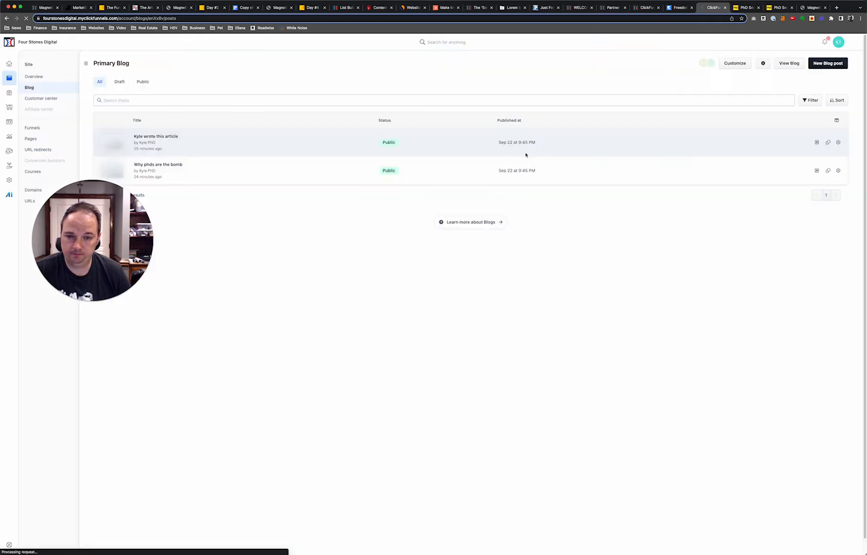
Step: View the site overview and return to the blog's post list
left_click_drag(75, 232, 114, 287)
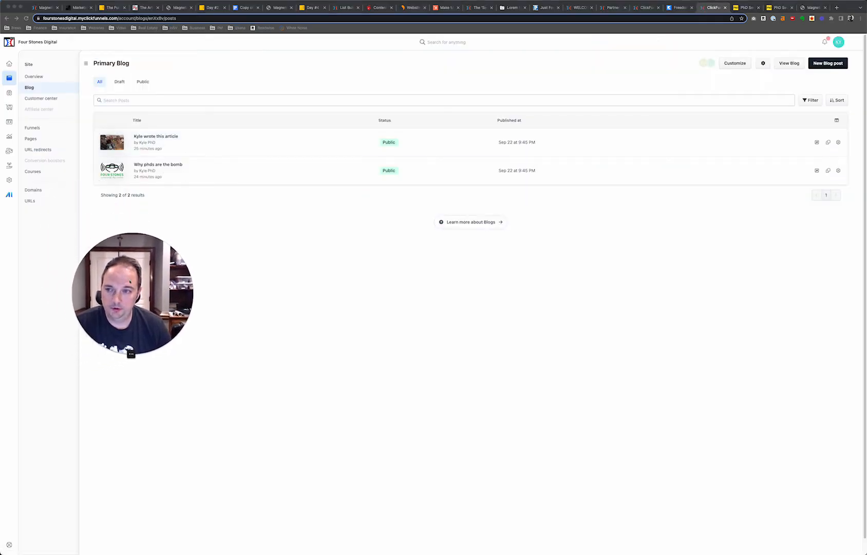
left_click(6, 80)
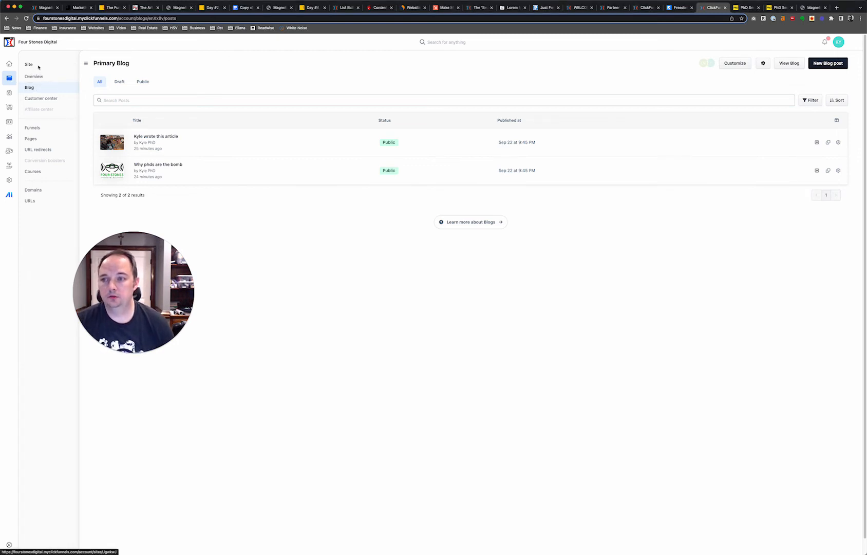
left_click(36, 81)
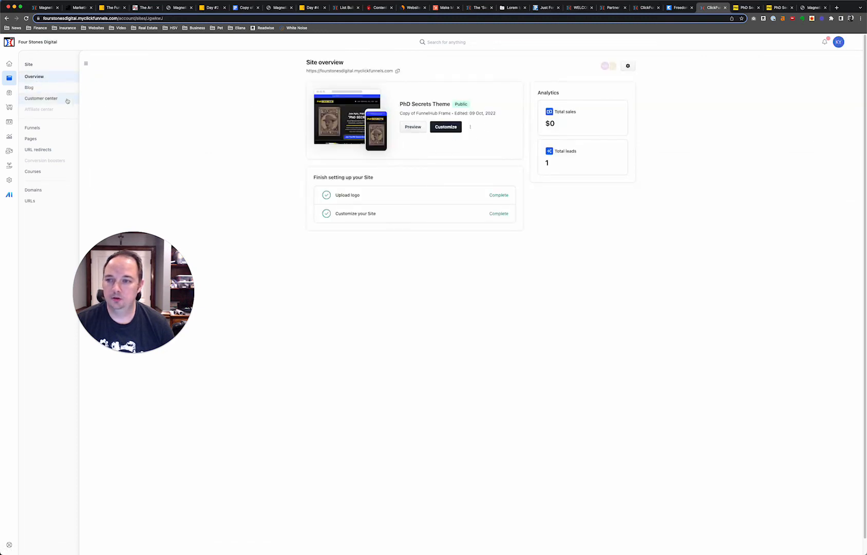
left_click(39, 90)
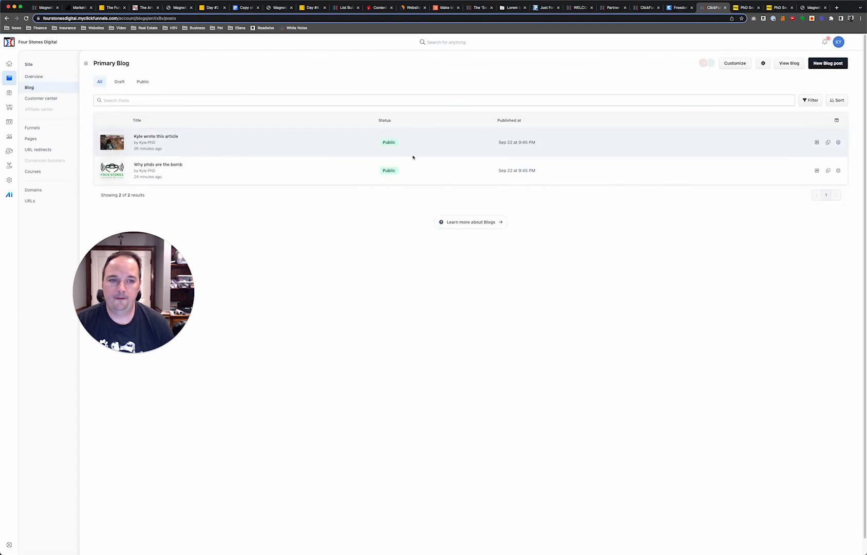
Step: Open the blog for customizing and examine the home page layout, from the post grid and author card down to the footer
left_click(738, 64)
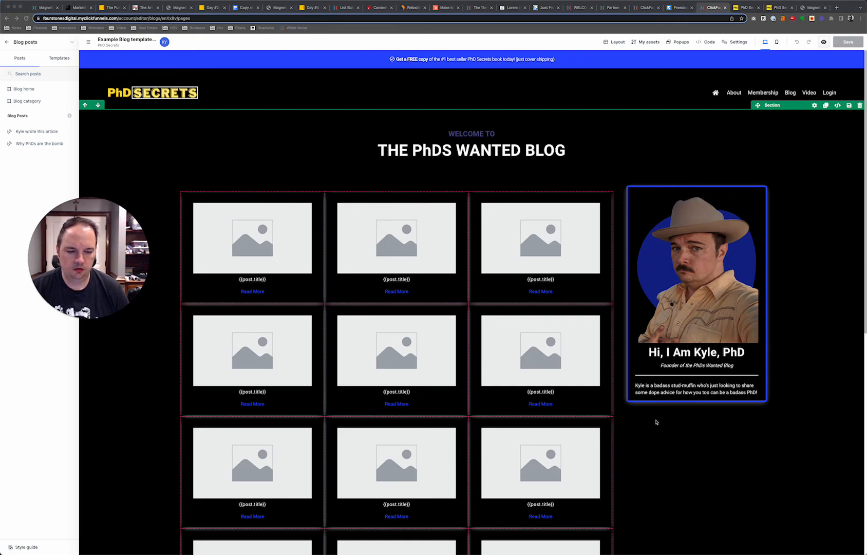
scroll(655, 422, "down", 3)
scroll(654, 422, "up", 4)
scroll(653, 423, "down", 3)
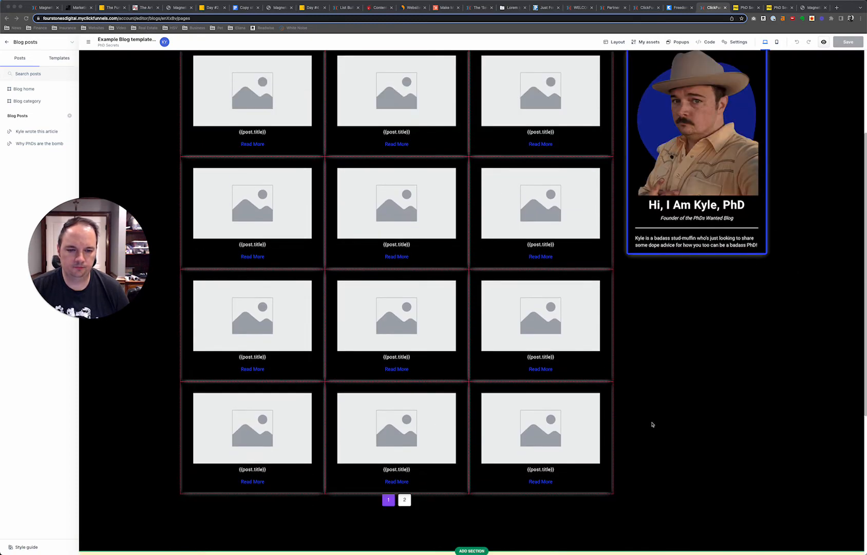
scroll(653, 424, "down", 3)
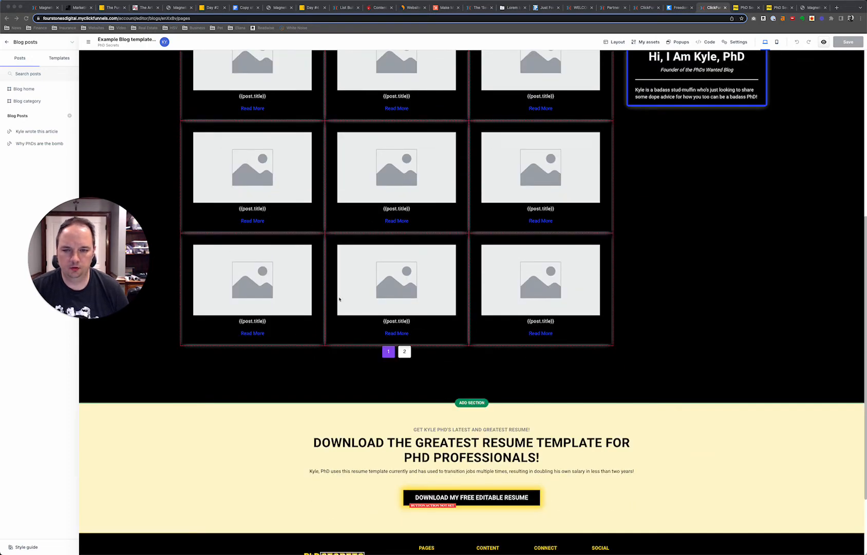
scroll(355, 244, "up", 6)
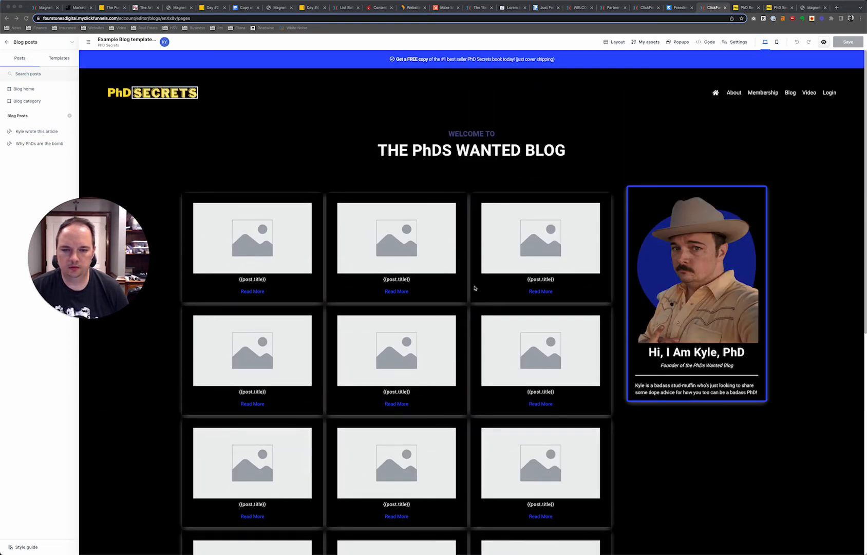
scroll(450, 309, "down", 8)
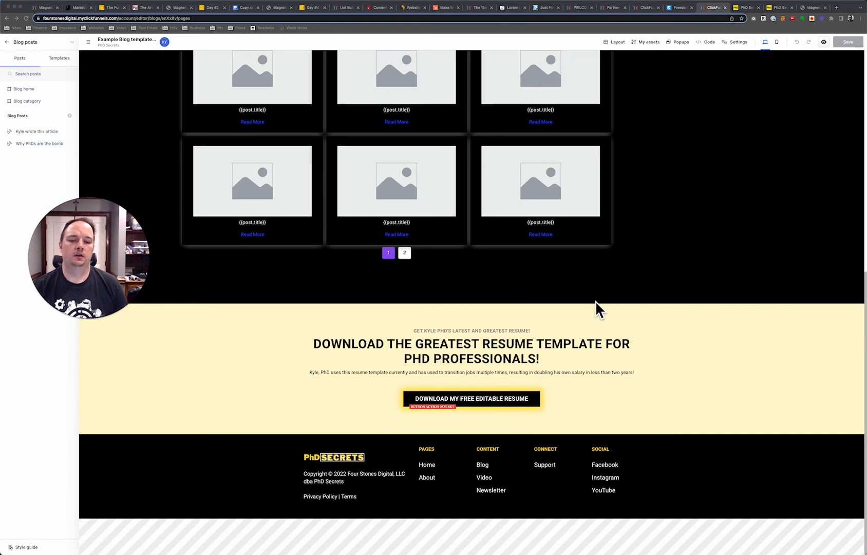
scroll(548, 359, "up", 4)
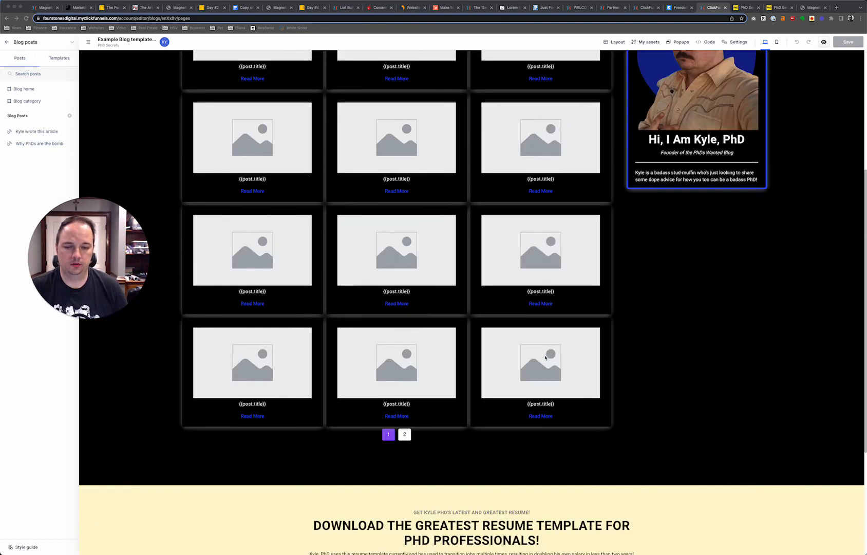
scroll(546, 357, "up", 5)
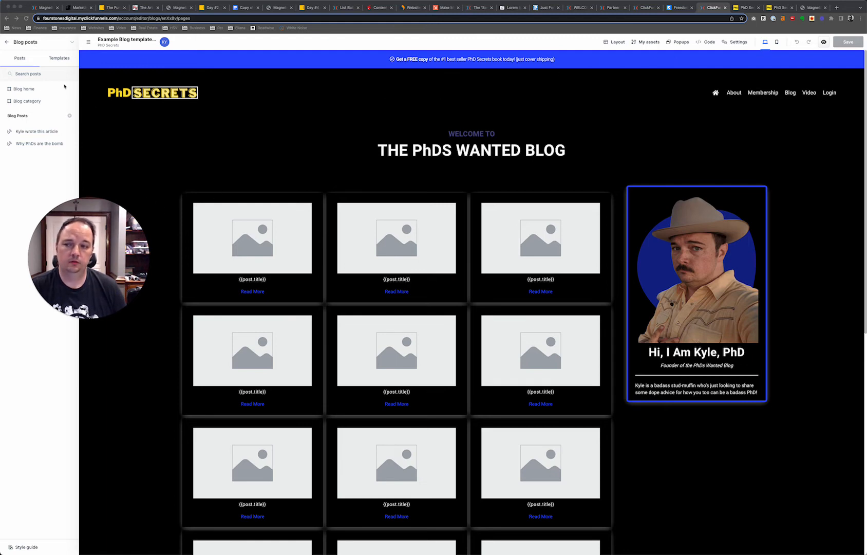
Step: Leave the page editor and open the settings of the first post in the blog list
left_click(6, 42)
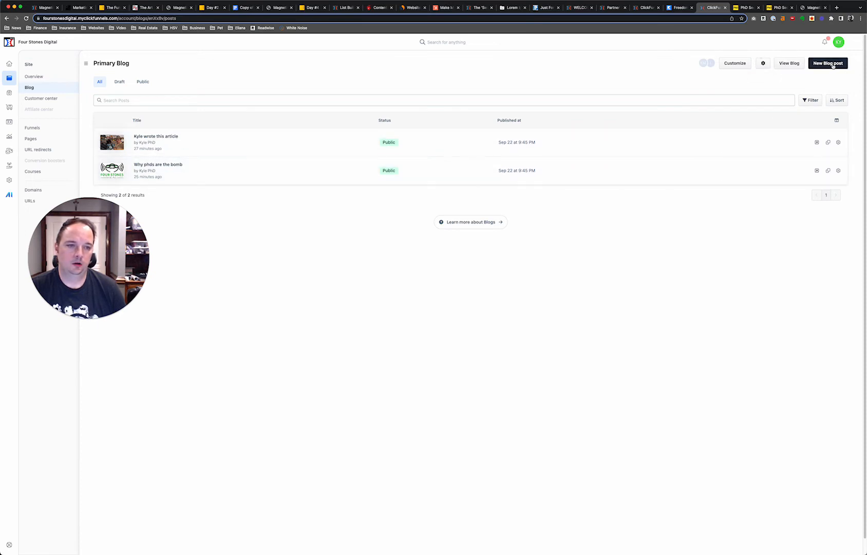
left_click(167, 139)
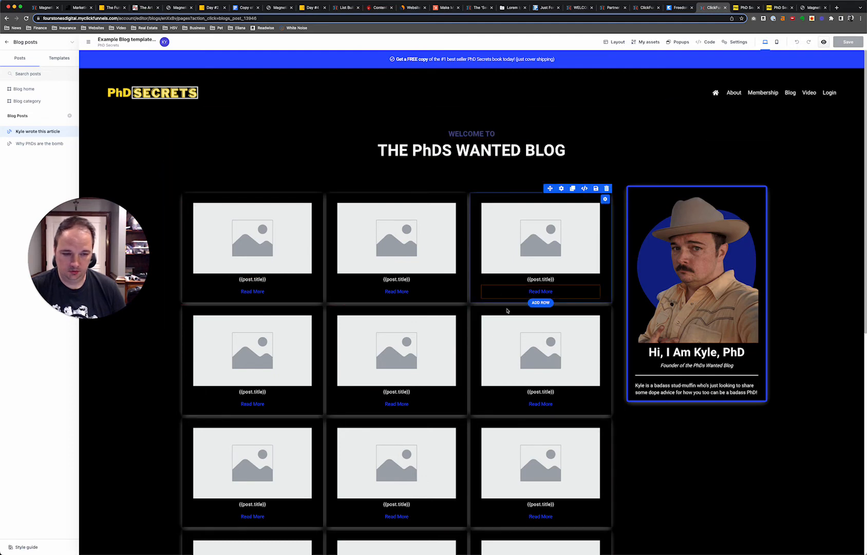
left_click(7, 42)
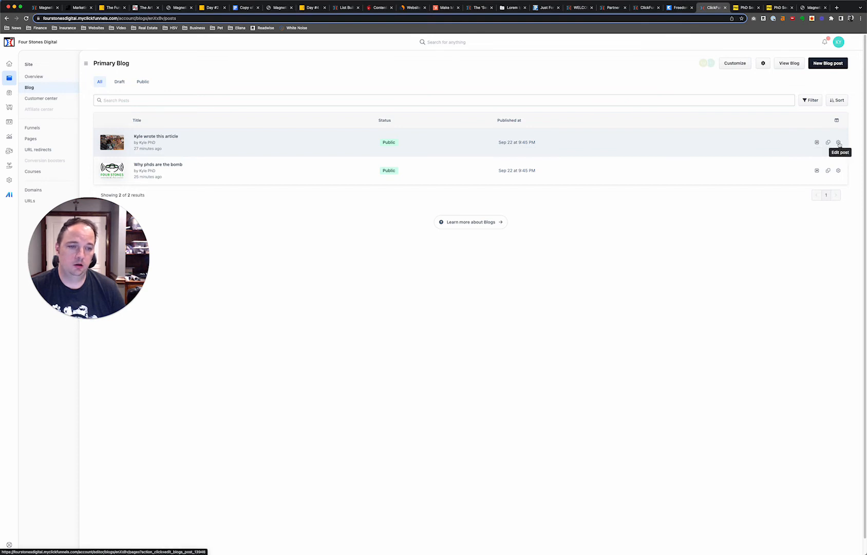
left_click(839, 143)
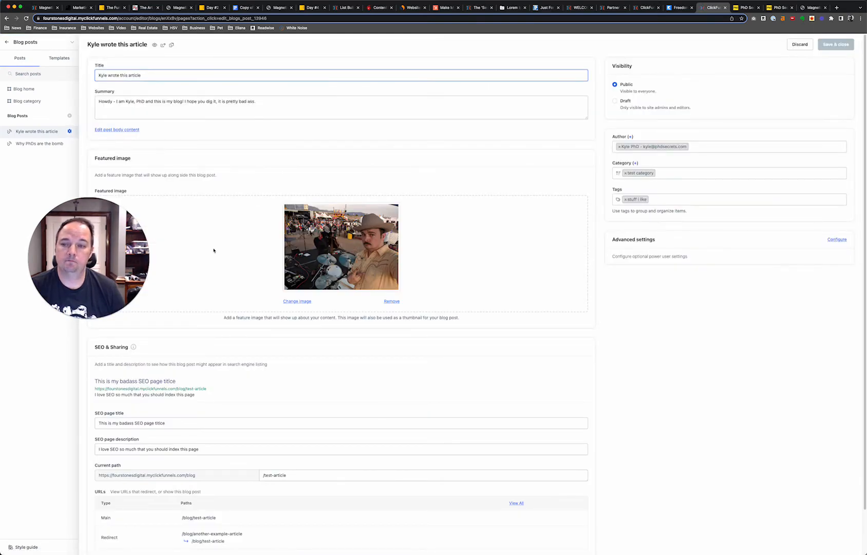
Step: Review the post's featured image and SEO settings, and open its body content for editing
left_click_drag(89, 258, 647, 301)
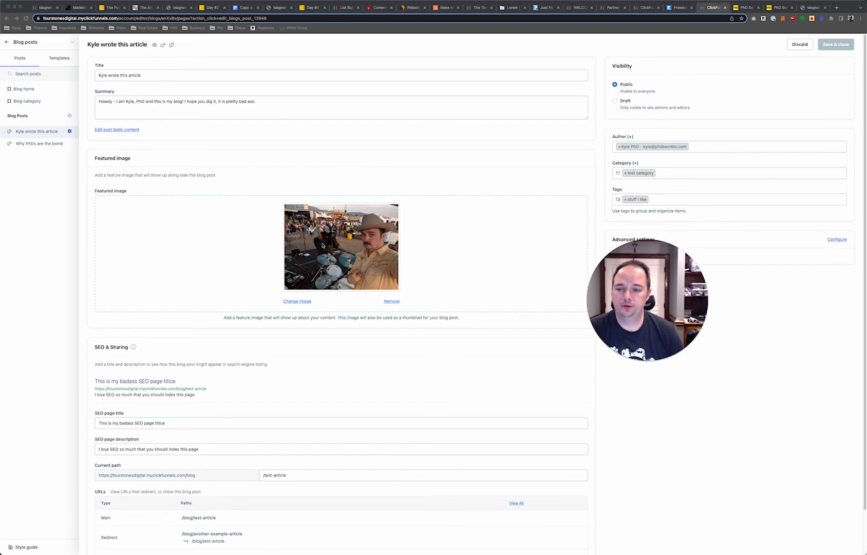
scroll(291, 272, "down", 2)
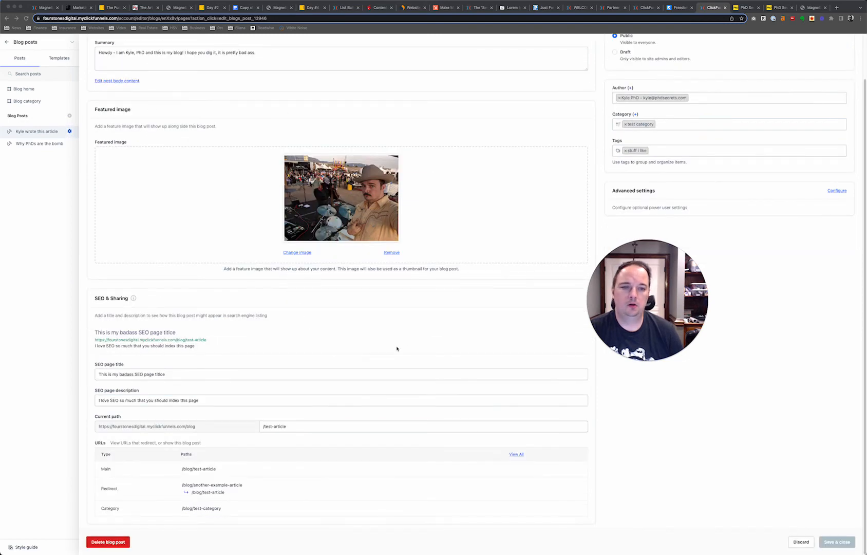
scroll(397, 348, "up", 2)
left_click(112, 127)
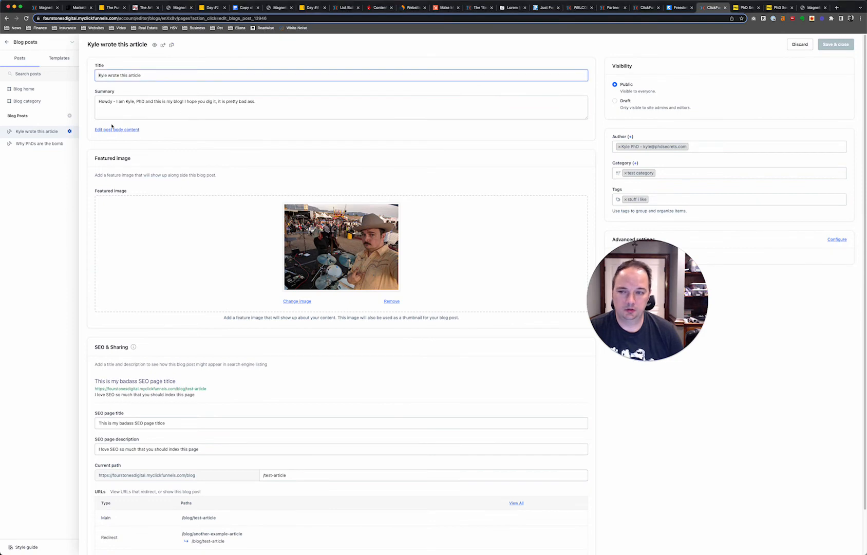
left_click(115, 131)
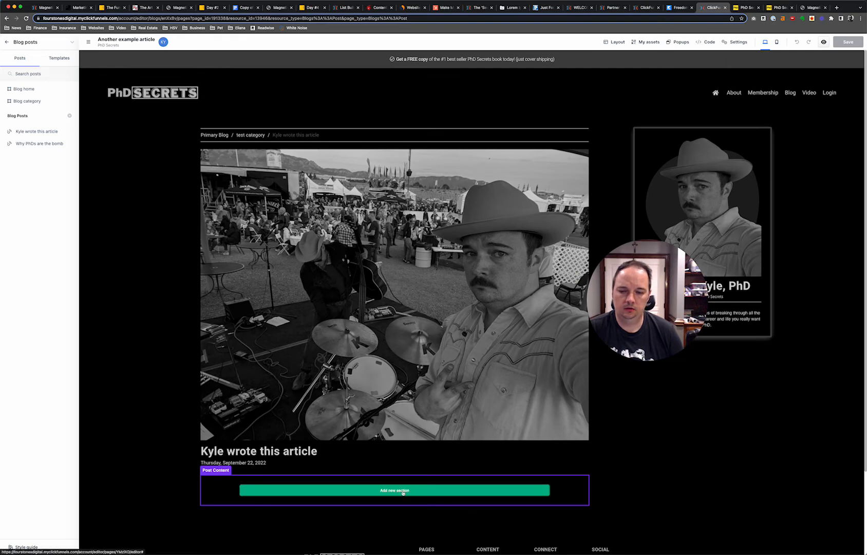
Step: Add a wide blank section with a one-column row holding a paragraph element to the post content
scroll(404, 491, "down", 3)
left_click(393, 390)
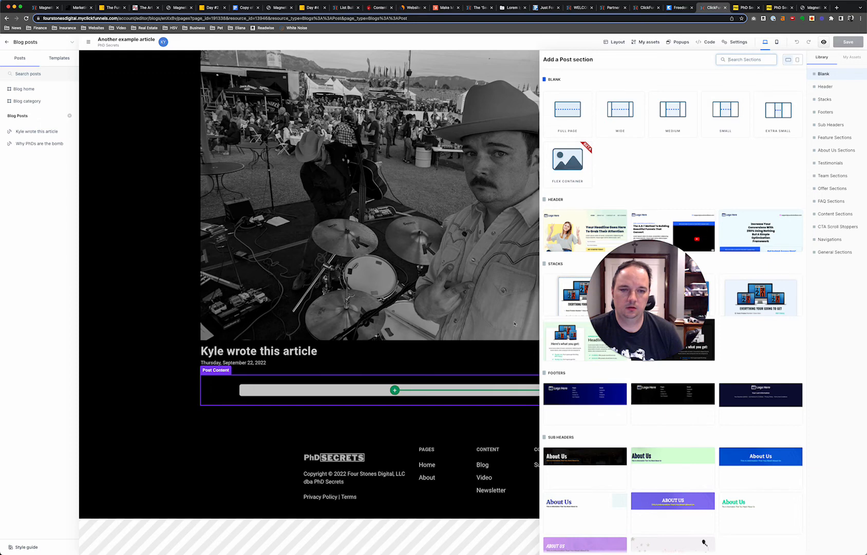
left_click(620, 109)
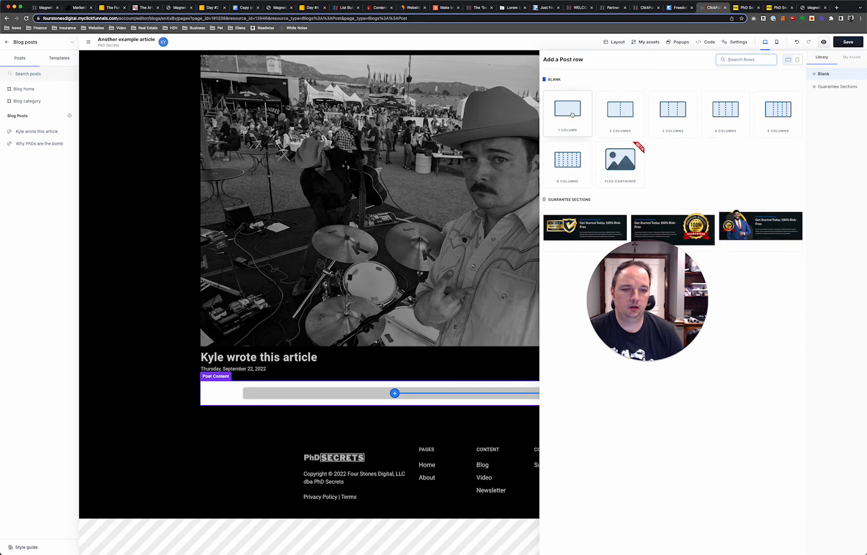
left_click(572, 115)
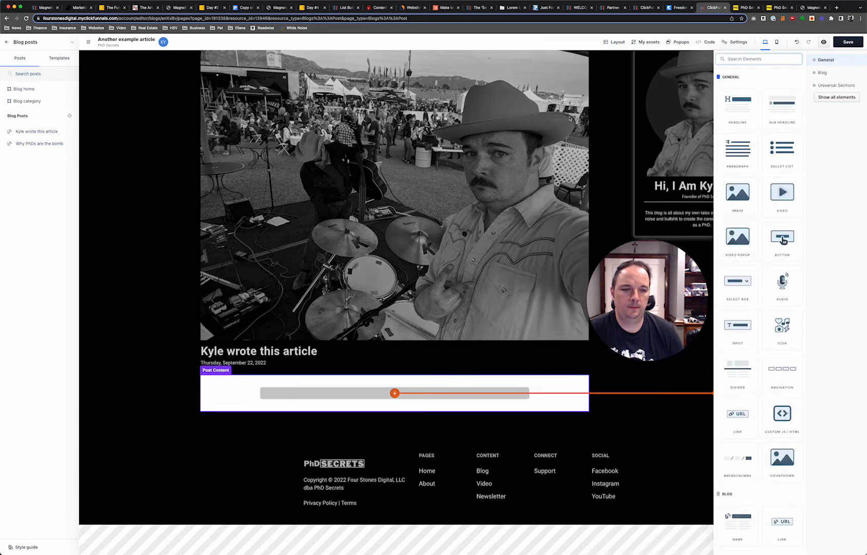
left_click(738, 149)
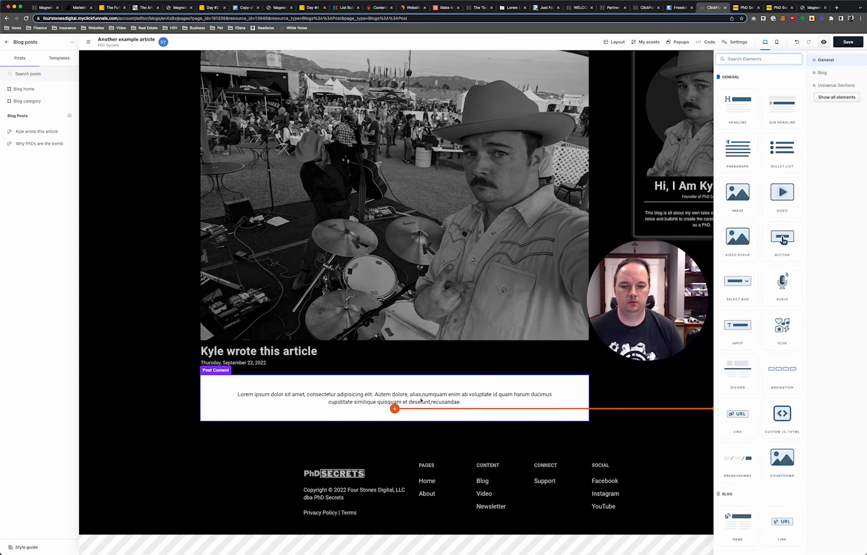
Step: Replace the placeholder paragraph with the left-aligned text "This is a blog post, thank you for coming today!" and save the post
left_click(400, 400)
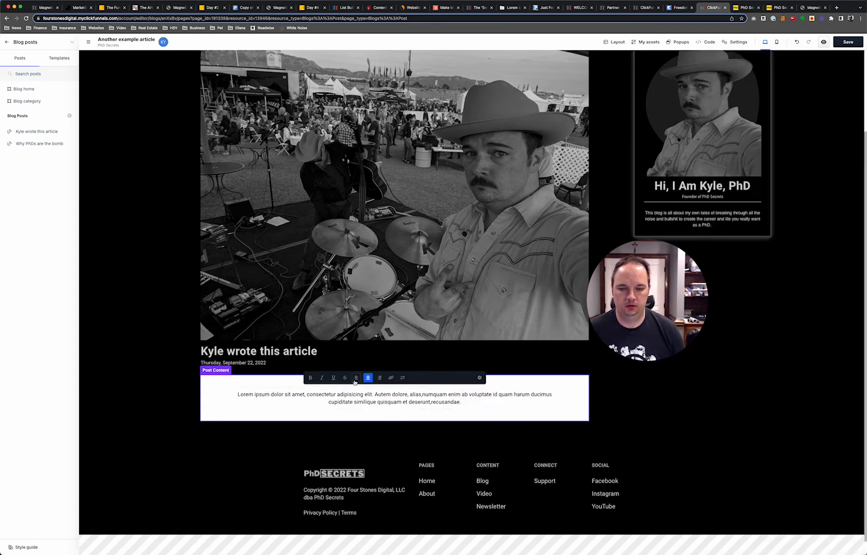
left_click(356, 378)
key("ctrl+a")
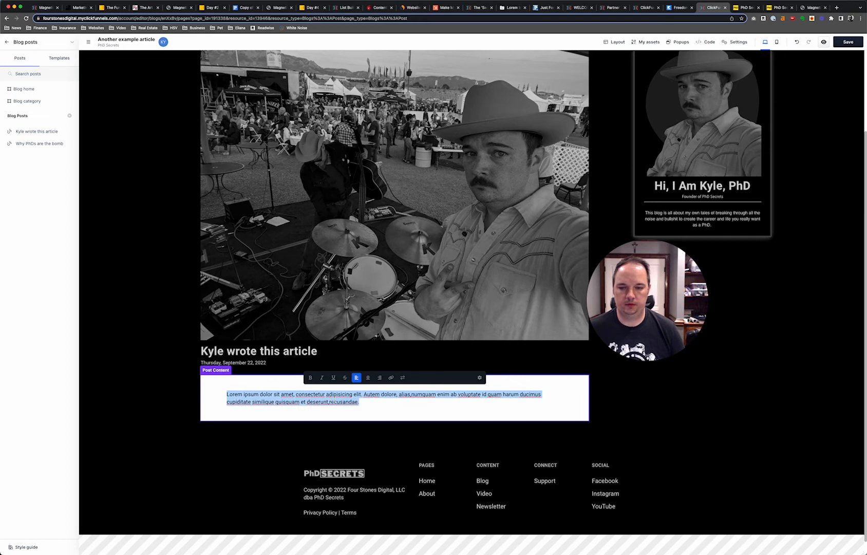
type("This is ")
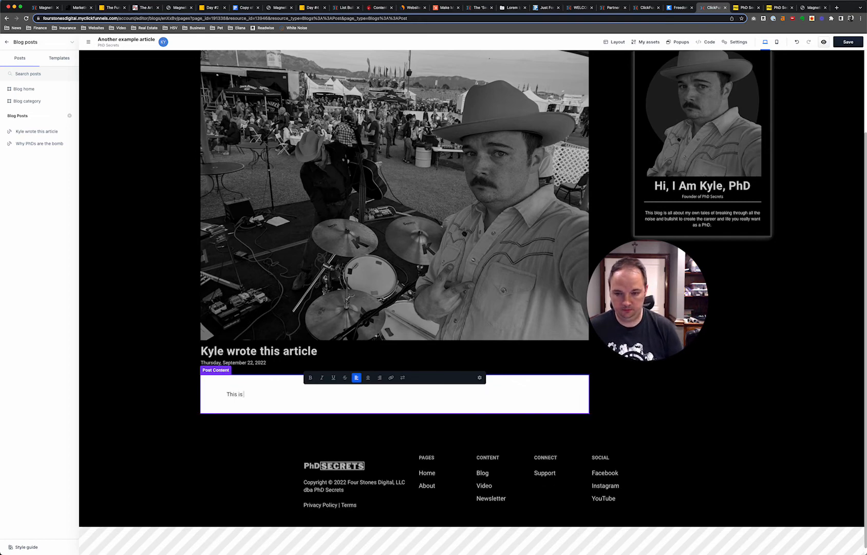
type("a blog ")
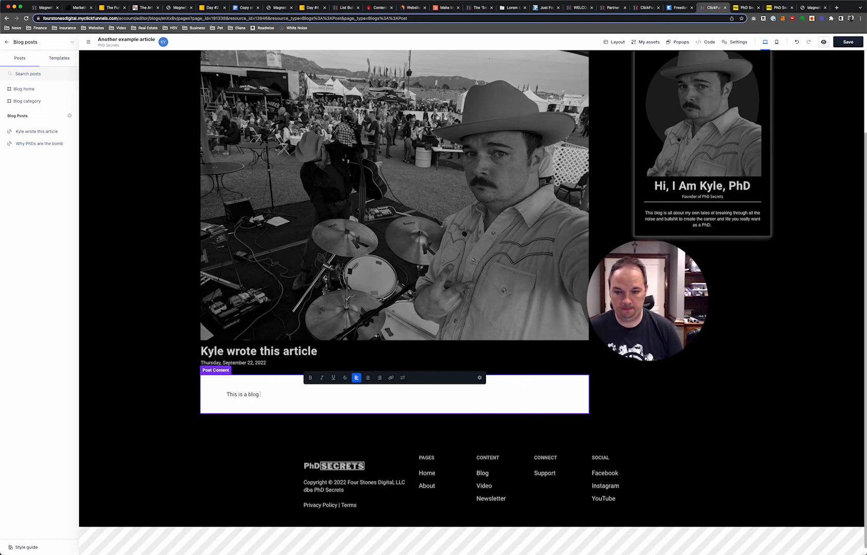
type("post, thank you ")
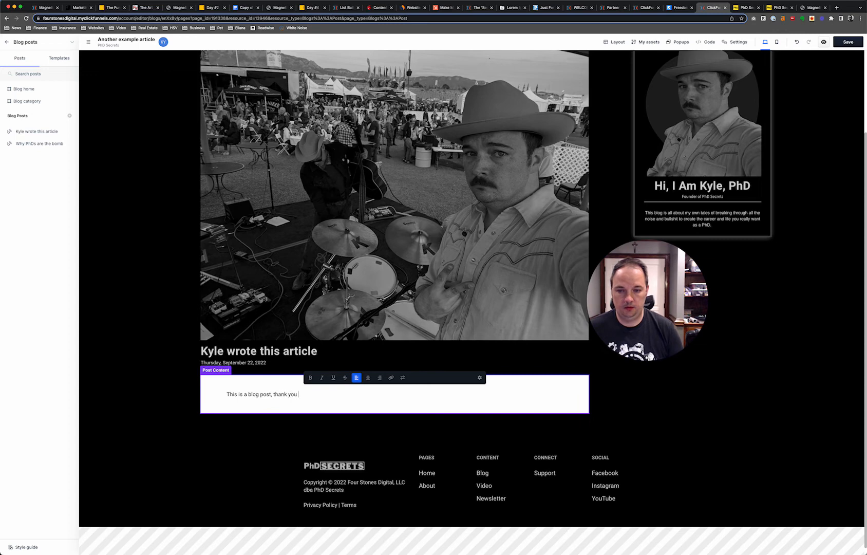
type("for coming today!")
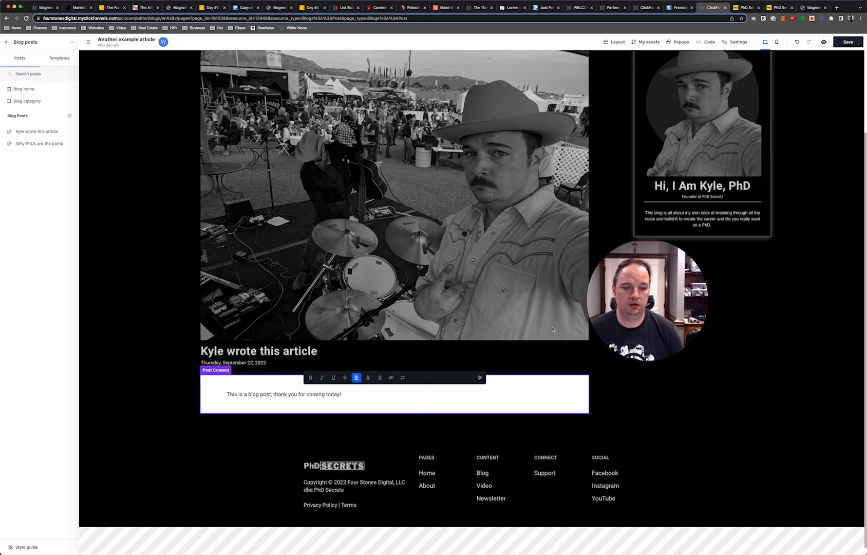
left_click(679, 368)
scroll(767, 262, "up", 2)
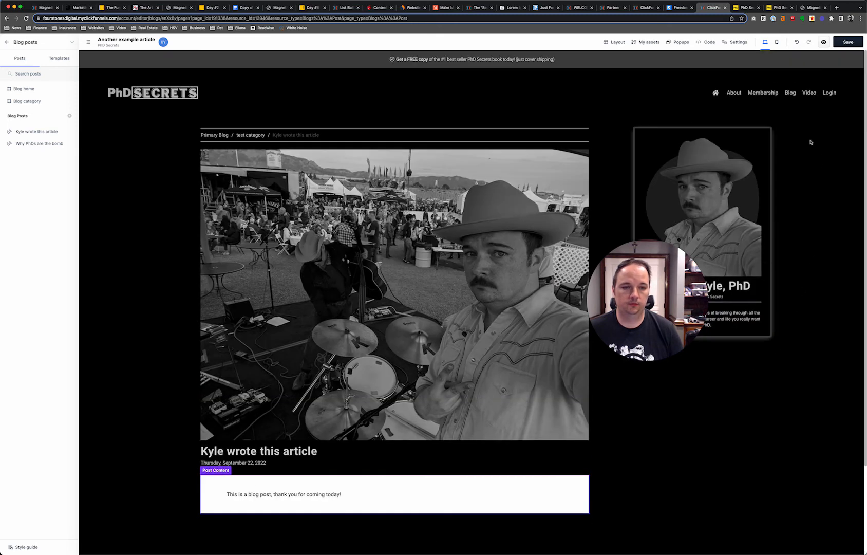
left_click(853, 44)
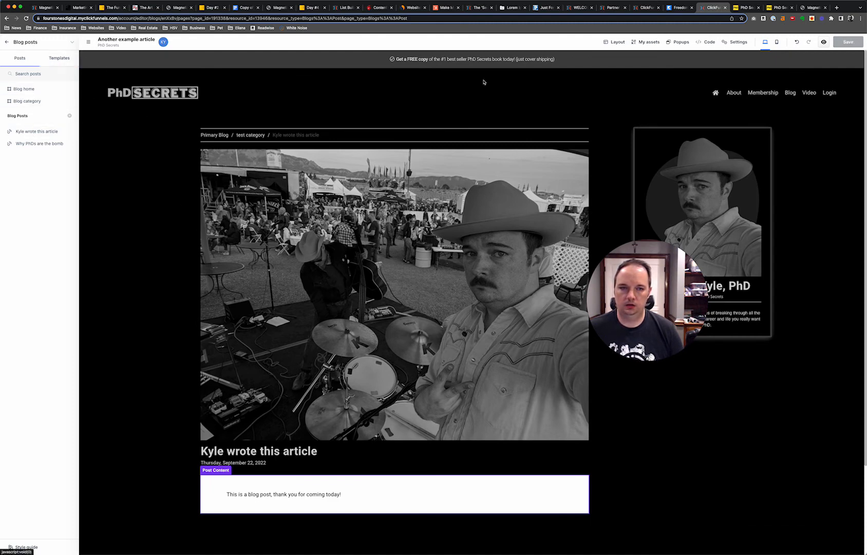
left_click(709, 161)
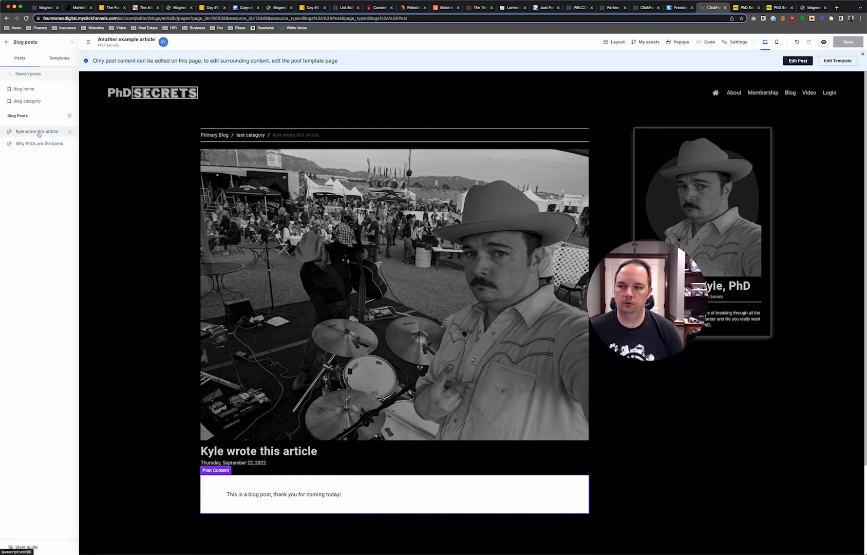
Step: In the "Why PhDs are the bomb" post, add a blank full page section with a one-column row holding a paragraph element
left_click(36, 144)
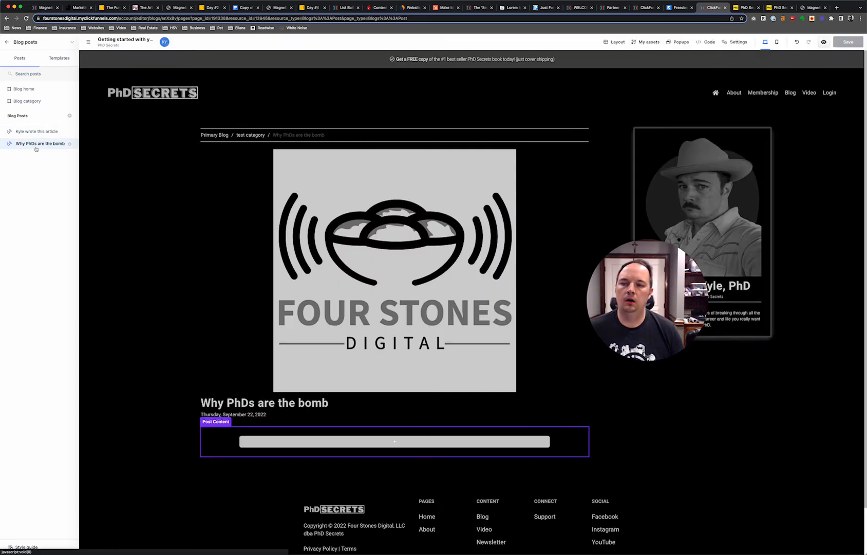
left_click(368, 440)
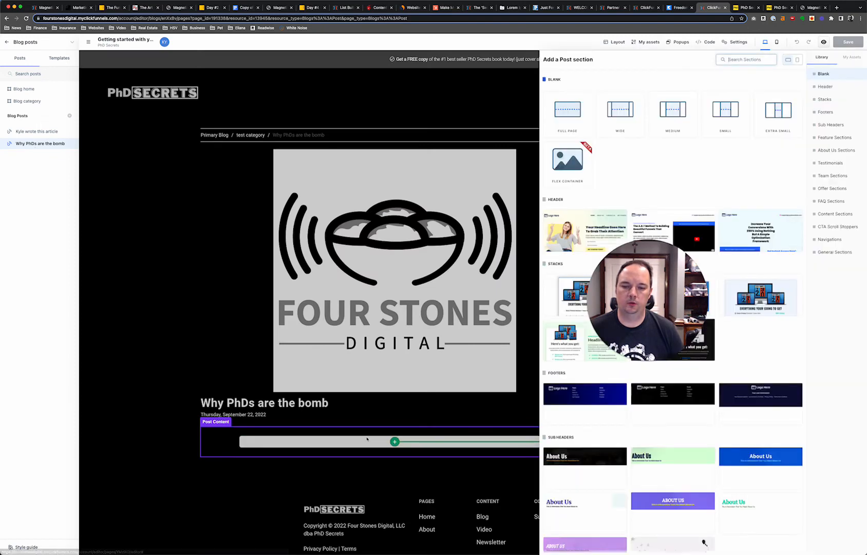
left_click(567, 115)
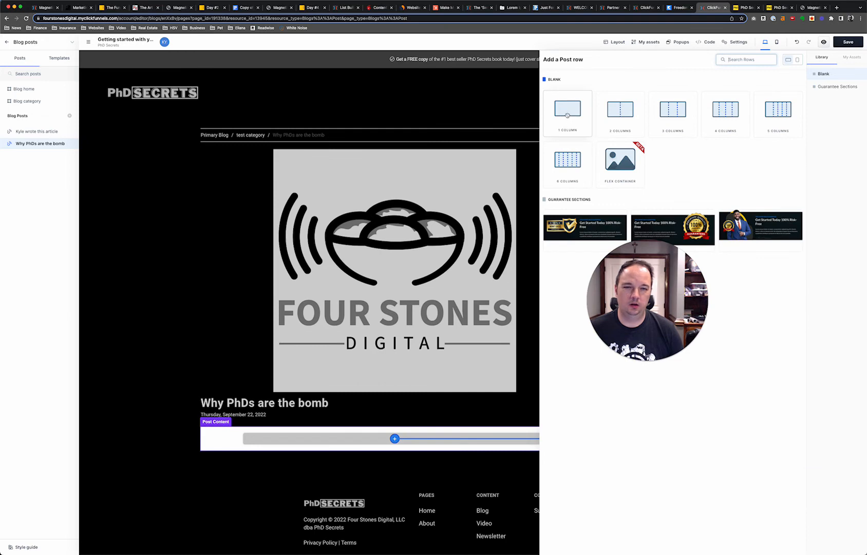
left_click(567, 115)
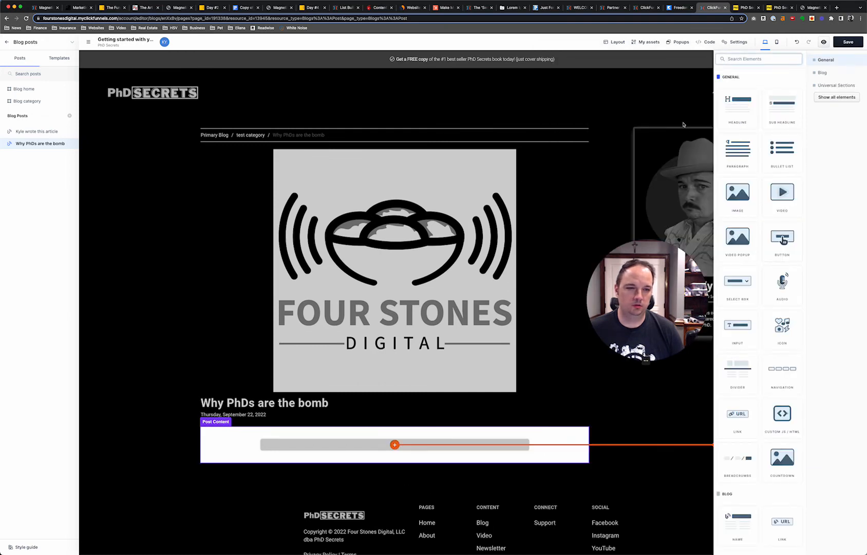
left_click(740, 158)
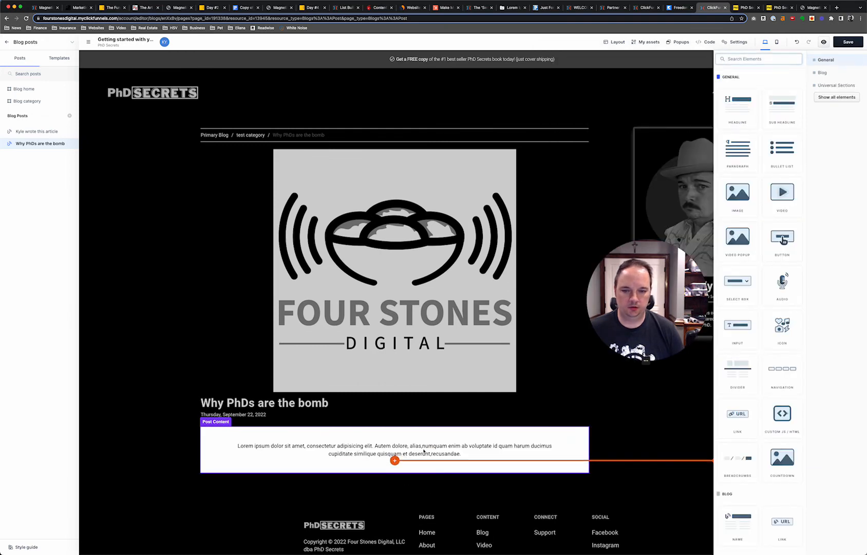
Step: Replace this post's placeholder paragraph with the left-aligned text "Why is this shit so complicated?!" and save the post
double_click(424, 451)
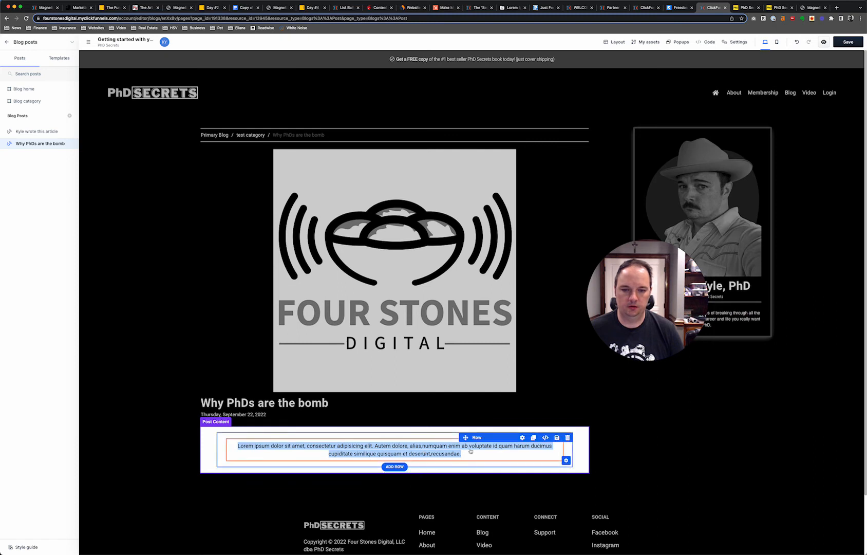
left_click(424, 450)
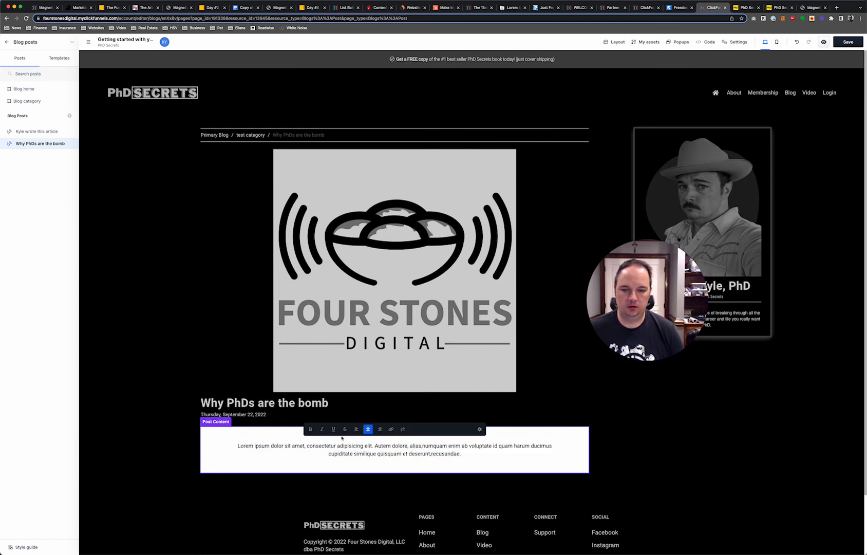
left_click(356, 429)
key("ctrl+a")
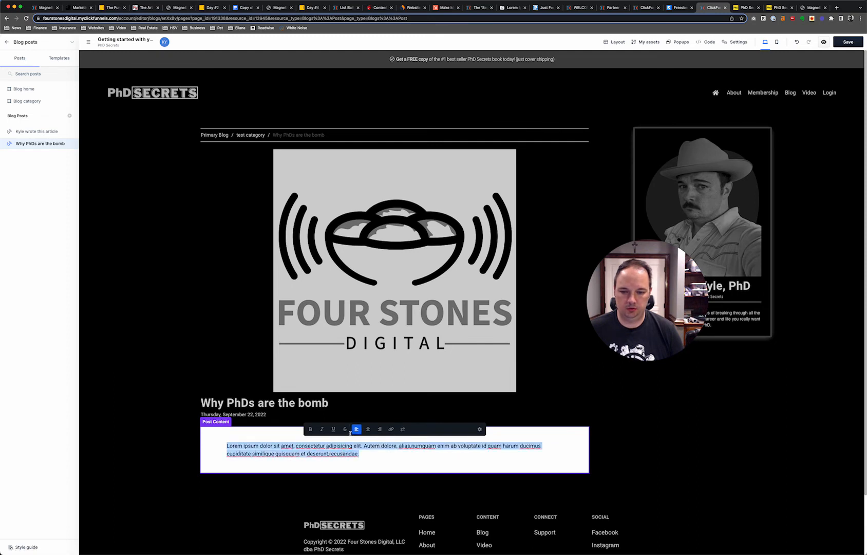
key("BackSpace")
type("Why is ")
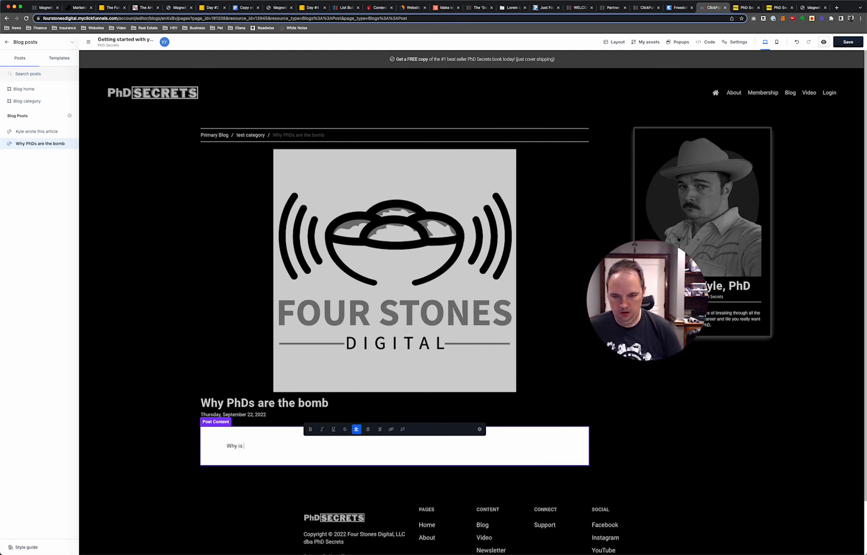
type("this shit so ")
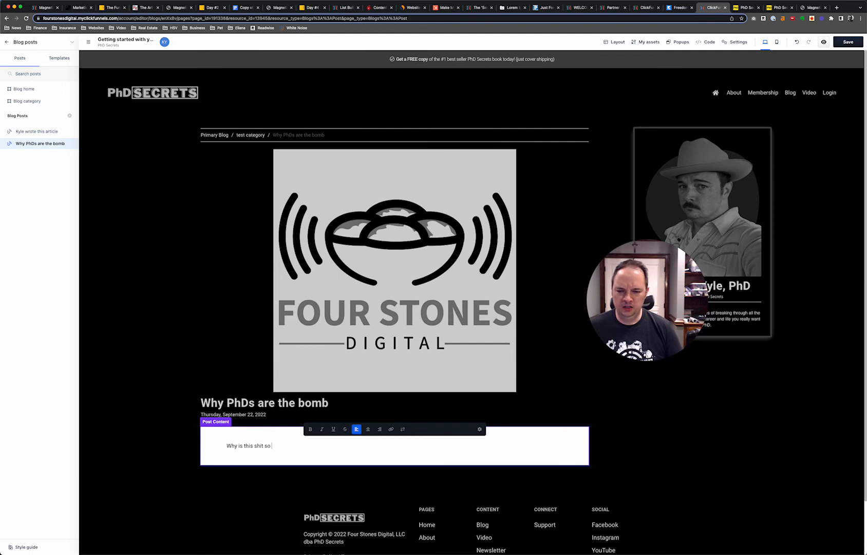
type("complicated!")
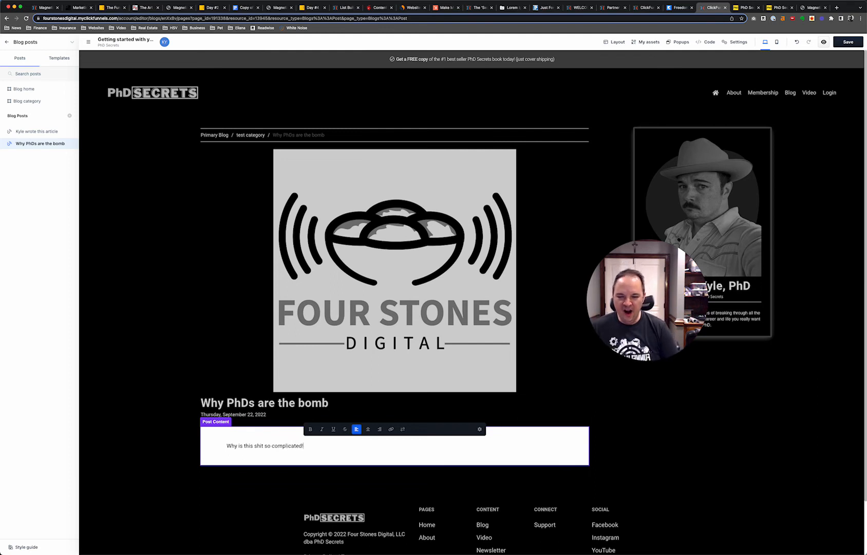
key("BackSpace")
type("?!")
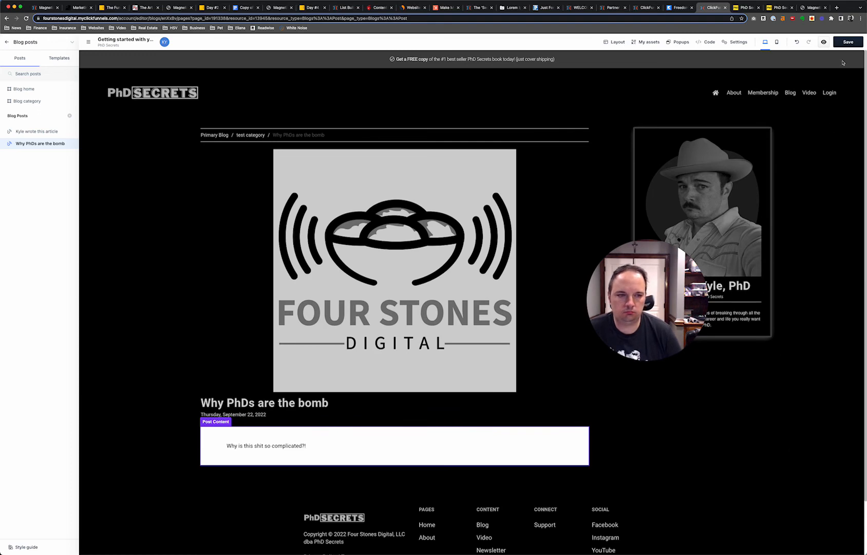
left_click(848, 42)
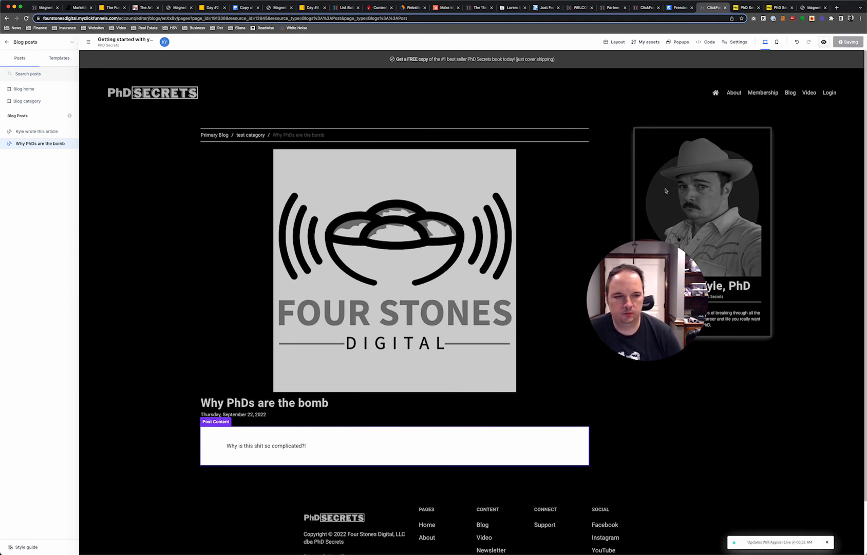
Step: Preview the blog home page and compare it with the live page, checking the author card and the lead magnet section
left_click(35, 88)
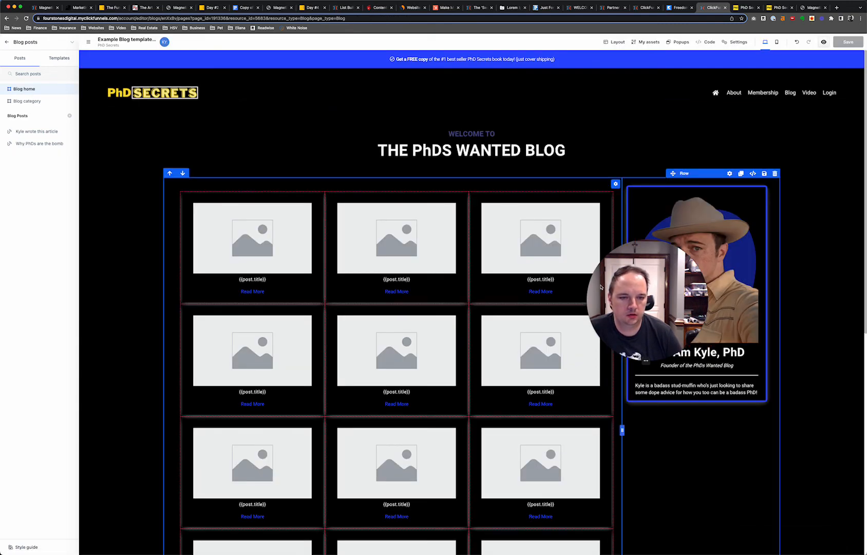
left_click(824, 43)
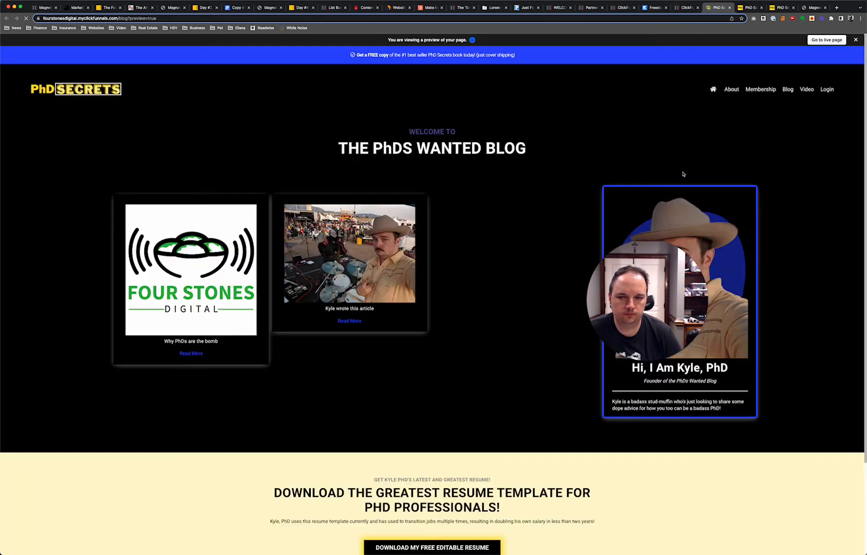
left_click_drag(136, 278, 66, 182)
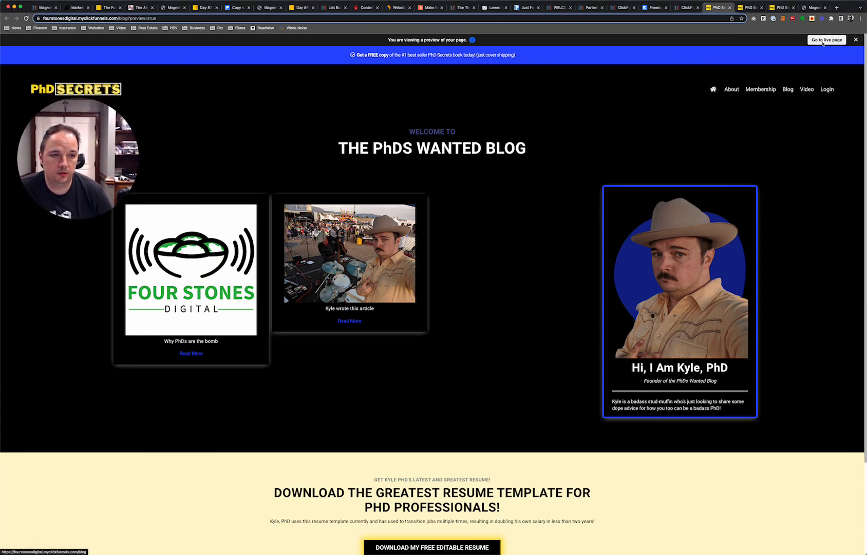
left_click(822, 43)
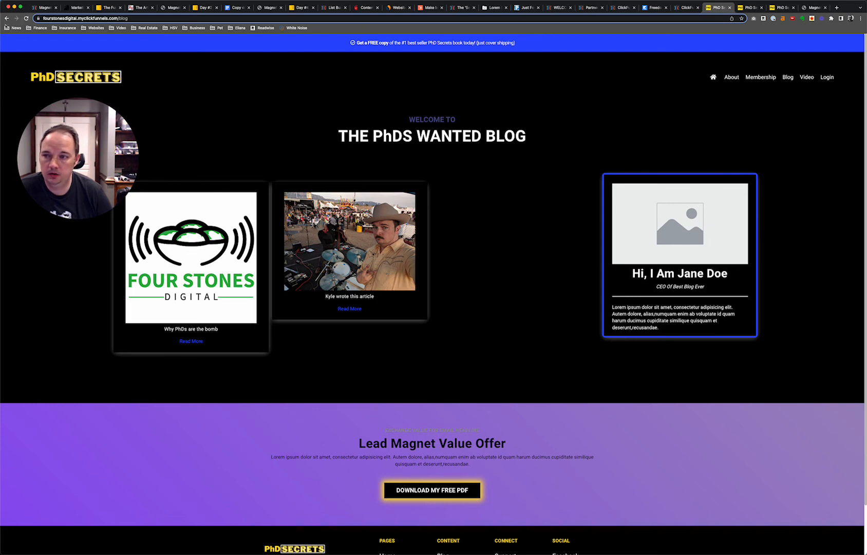
left_click(6, 19)
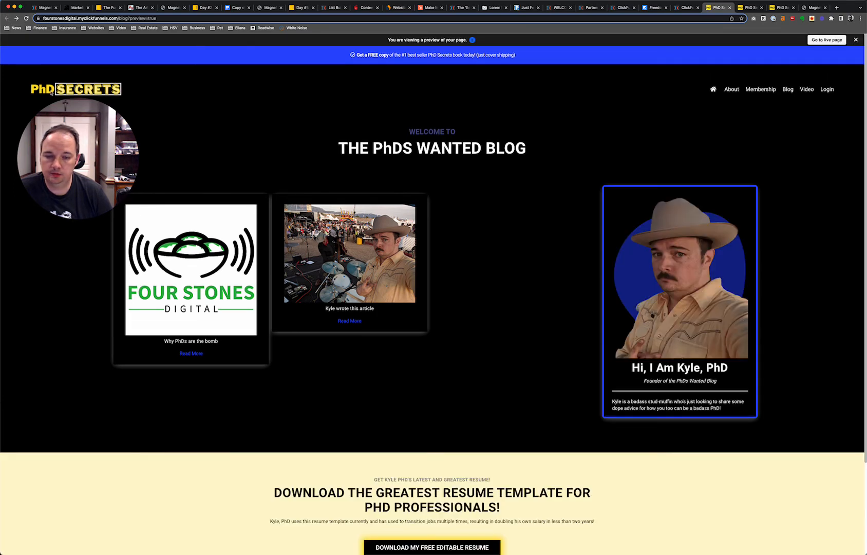
scroll(419, 416, "down", 3)
scroll(315, 403, "up", 3)
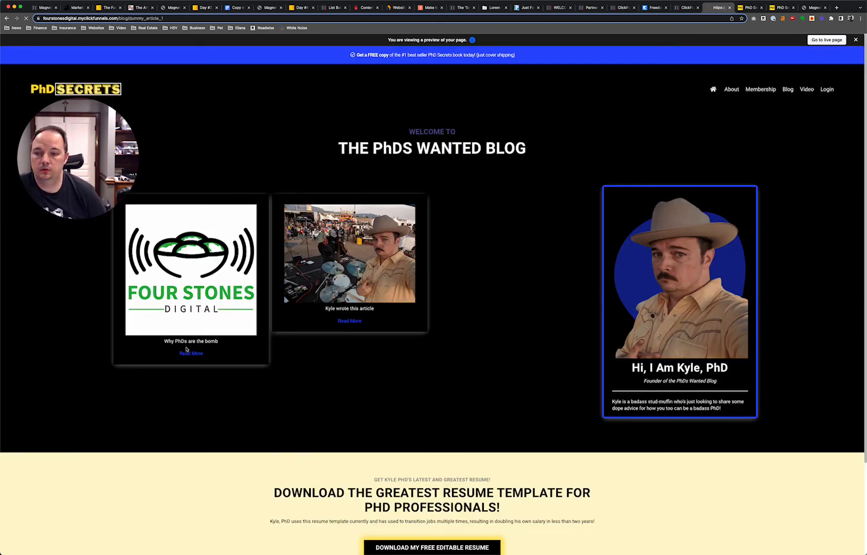
Step: View the "Why PhDs are the bomb" post from the previewed blog home and check its image, title and body content
scroll(241, 412, "down", 1)
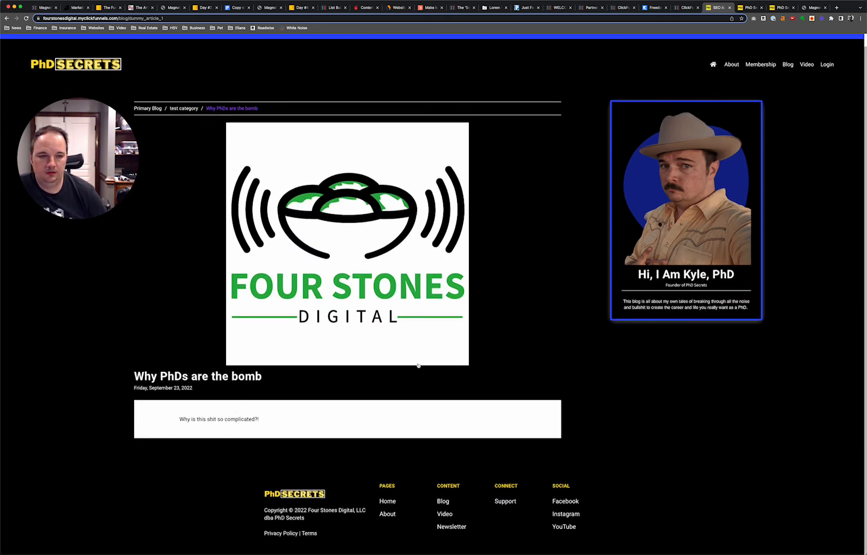
left_click_drag(81, 152, 92, 198)
left_click_drag(84, 263, 102, 244)
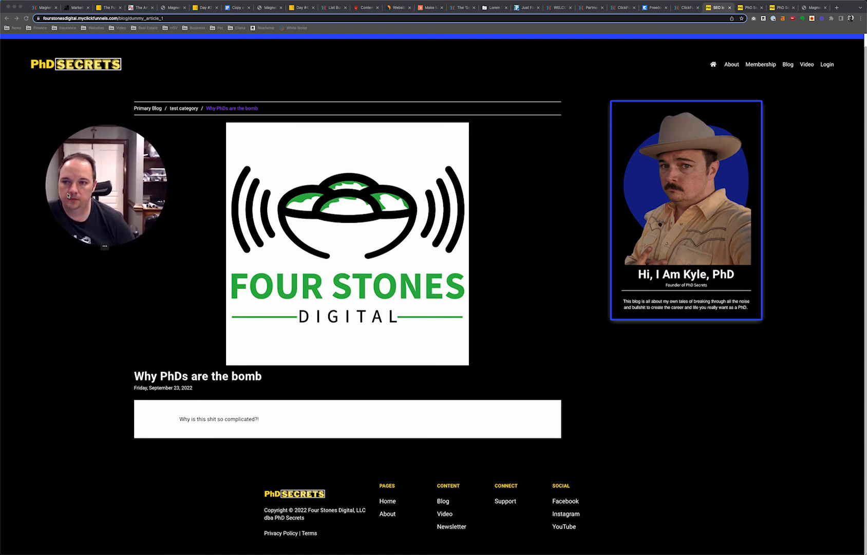
left_click(209, 391)
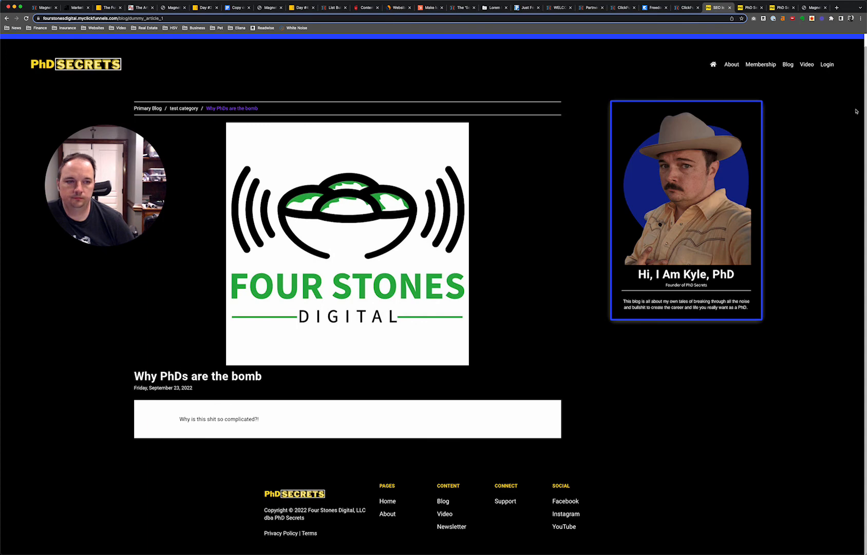
Step: Return to the previewed blog home and open the second post to review its image, title and body content
key("super+Left")
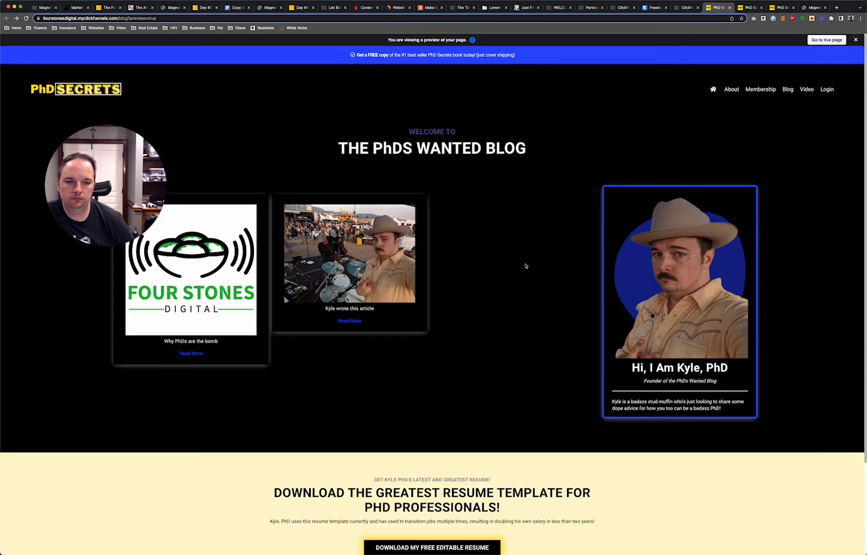
left_click(354, 321)
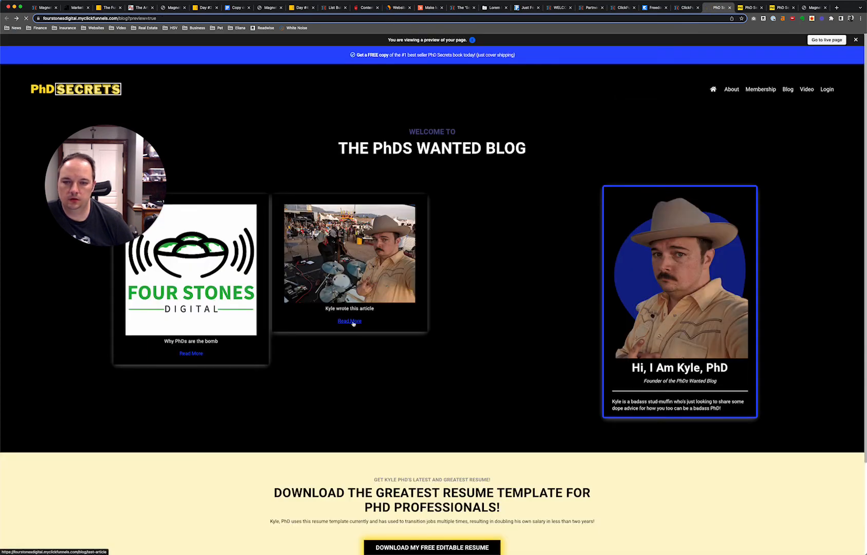
scroll(148, 337, "down", 3)
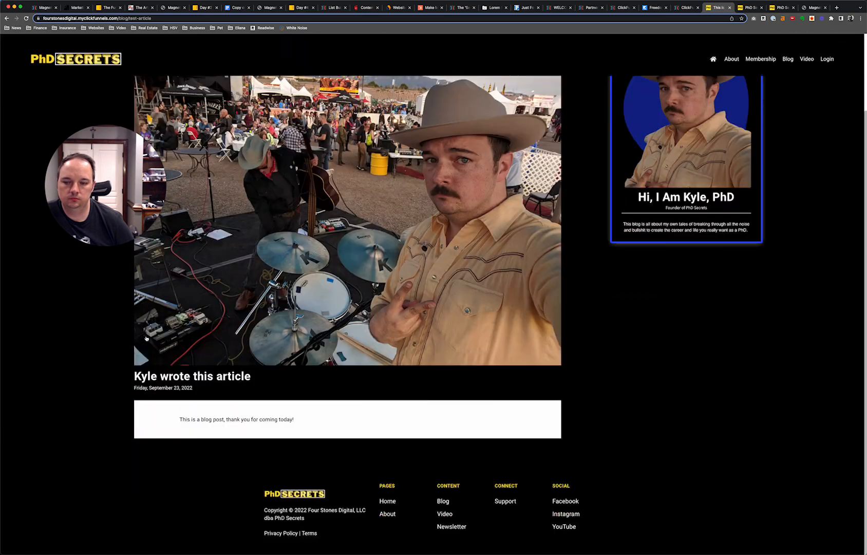
scroll(145, 338, "up", 3)
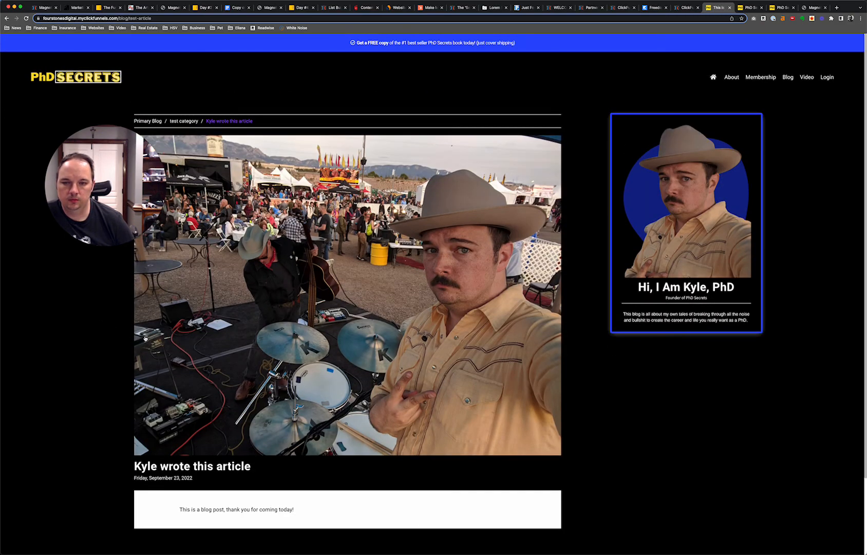
Step: Review the full layout of the "Kyle wrote this article" post, then return to the previewed blog home and look it over
scroll(146, 339, "down", 3)
scroll(144, 338, "up", 3)
key("super+Left")
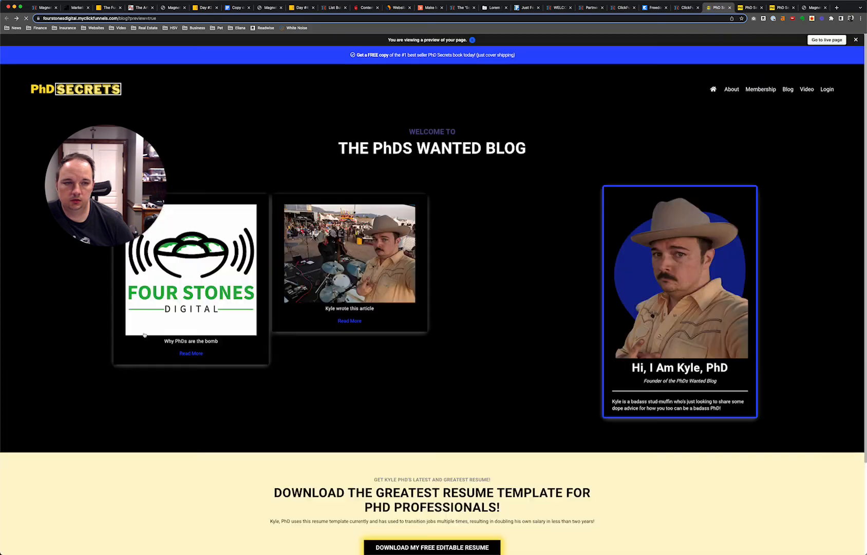
scroll(473, 309, "down", 3)
scroll(477, 312, "up", 3)
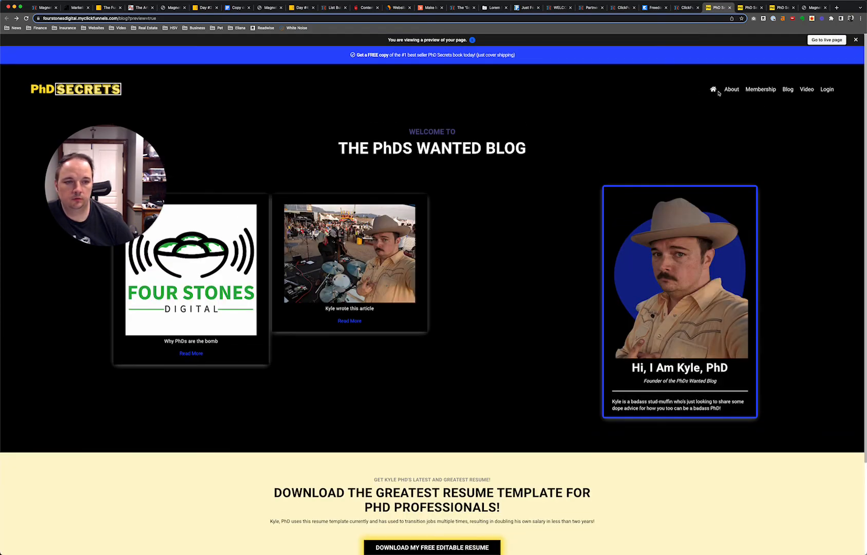
Step: Open the site's home page by removing "blog?preview=true#" from the address, and follow the site navigation to the live blog
left_click(714, 90)
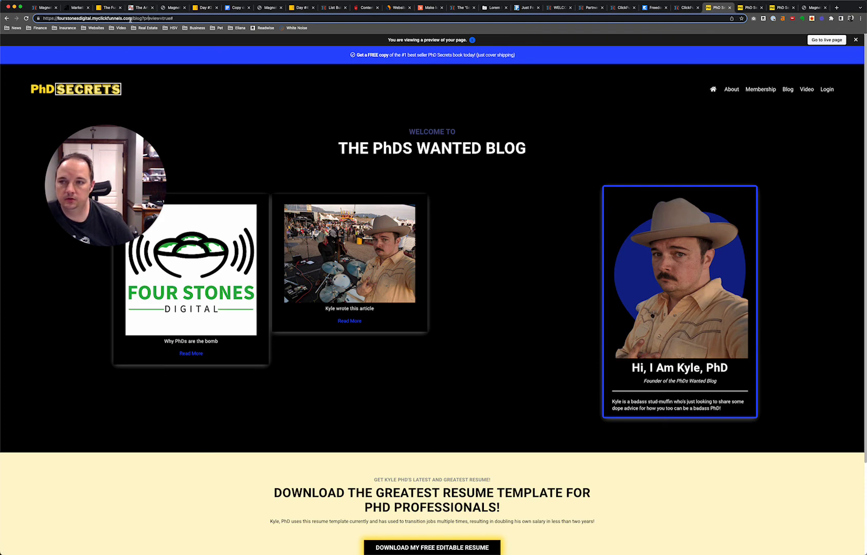
left_click_drag(133, 18, 292, 17)
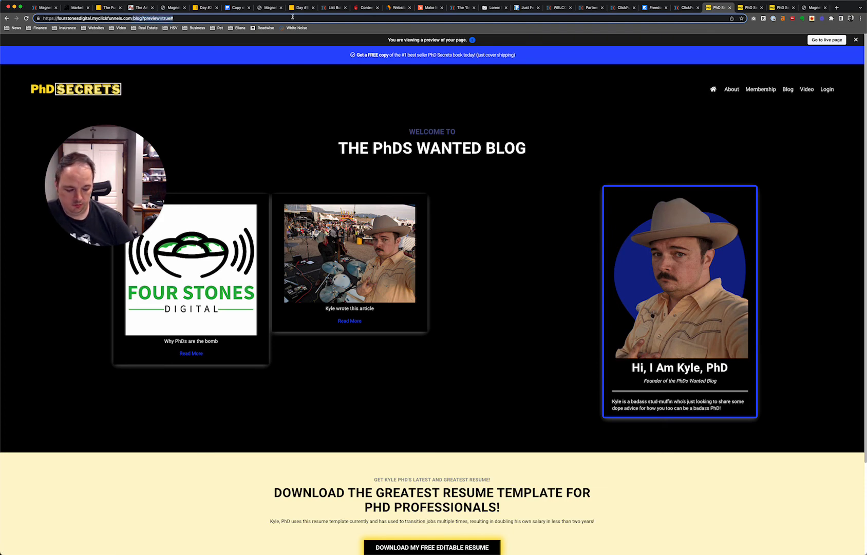
key("BackSpace")
key("Return")
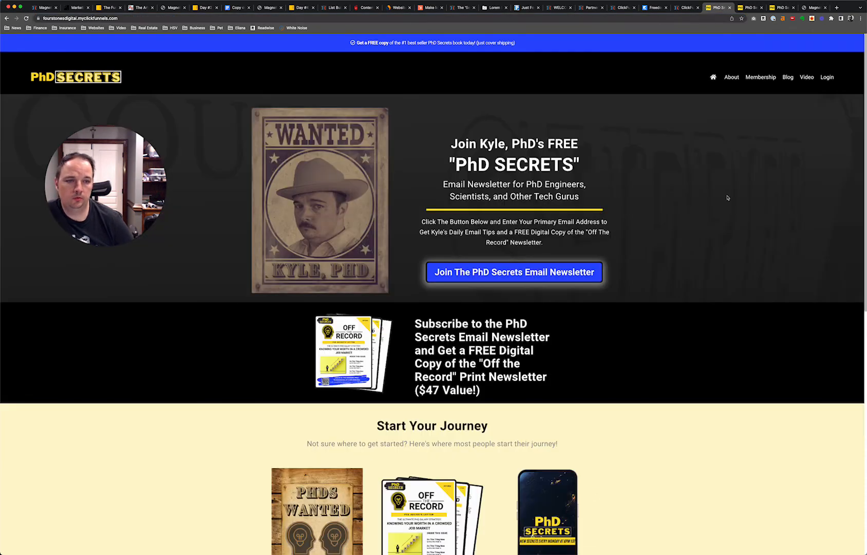
left_click(788, 79)
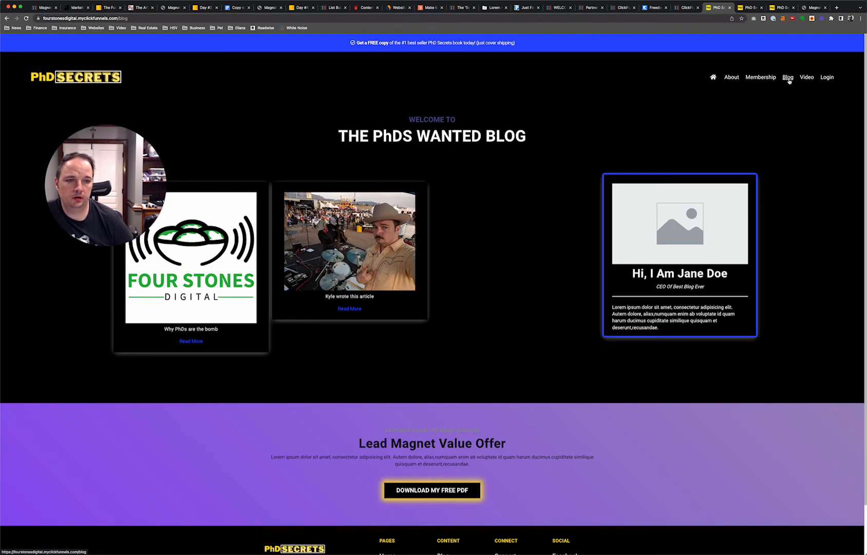
Step: Examine the live blog's lead magnet section, highlighting its faint subheading above "Lead Magnet Value Offer"
scroll(448, 303, "down", 2)
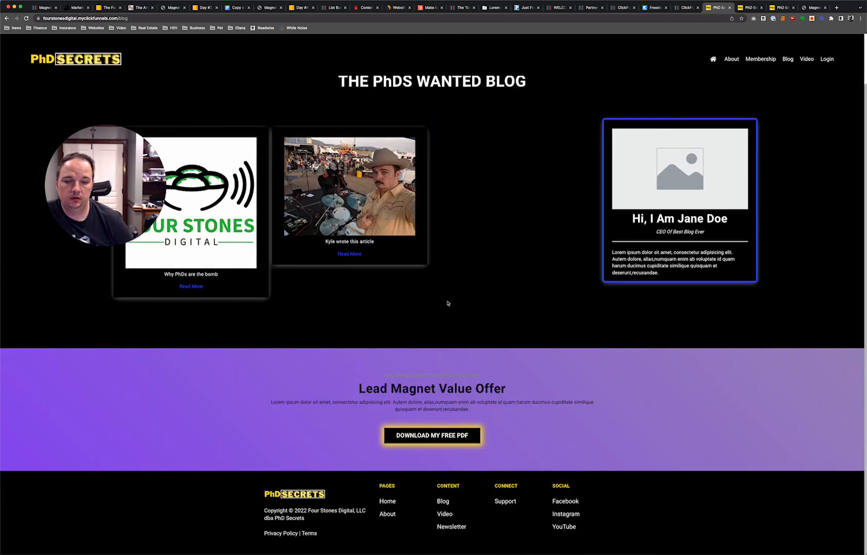
left_click_drag(388, 375, 414, 365)
left_click(580, 457)
left_click(413, 365)
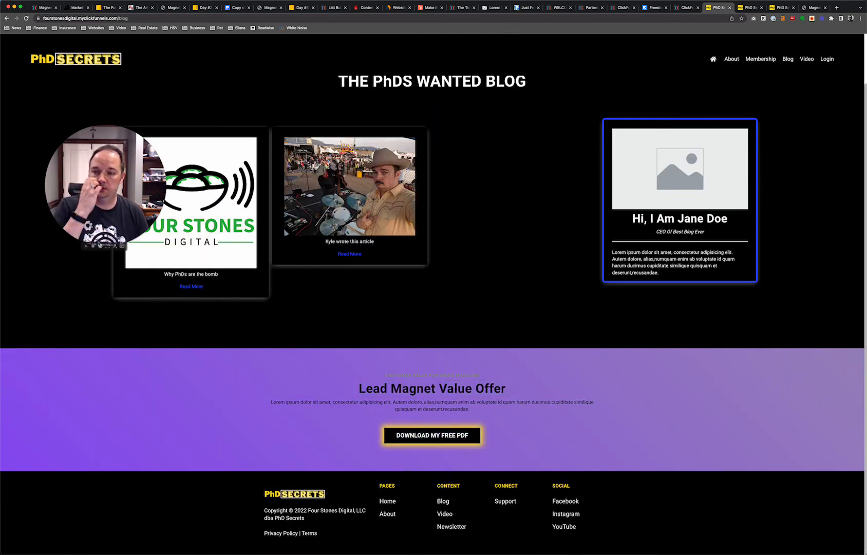
left_click(93, 208)
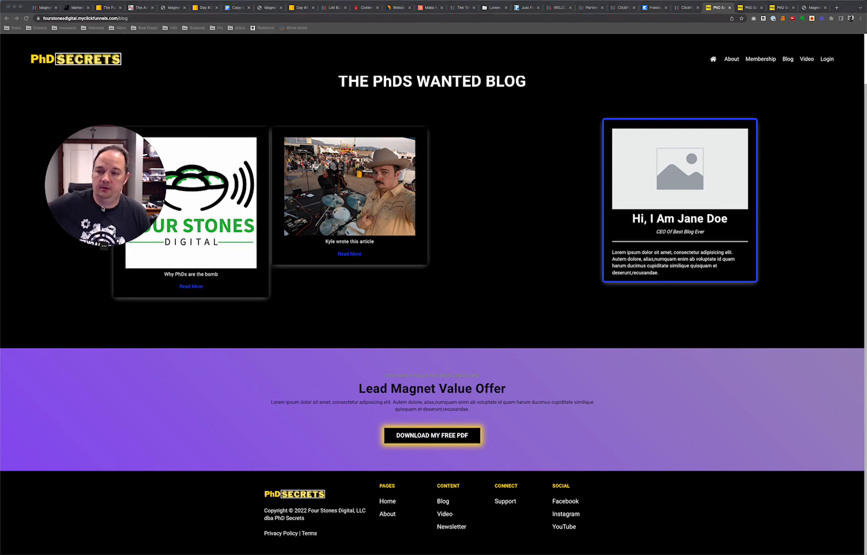
left_click(108, 247)
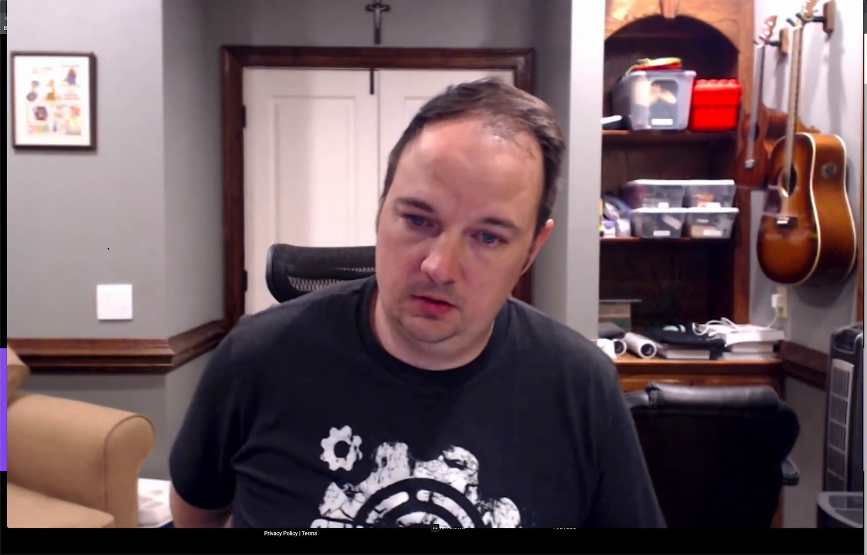